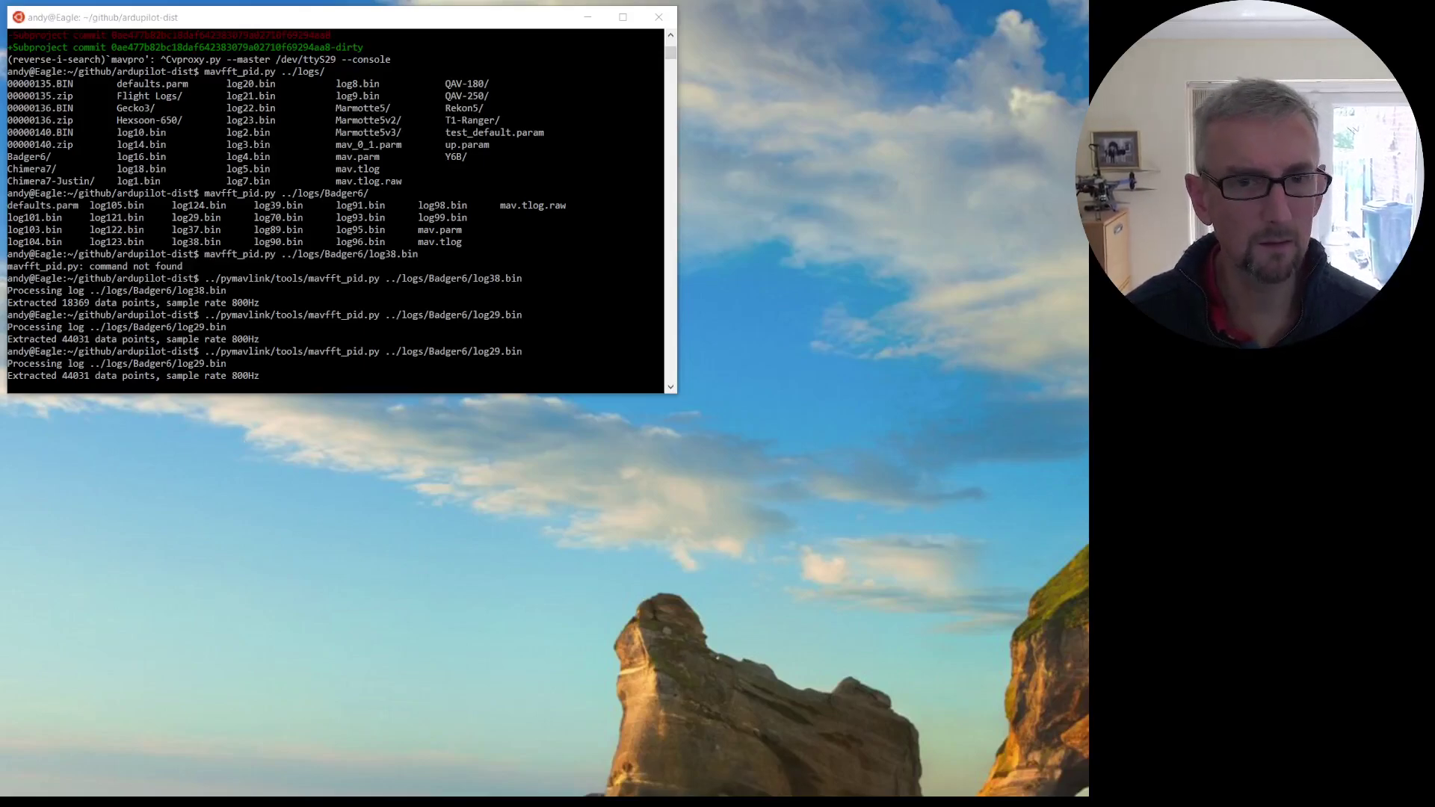
# - Open the pymavlink tools folder on GitHub and read the mavfft_pid.py source code
pyautogui.hotkey('alt', 'Tab')
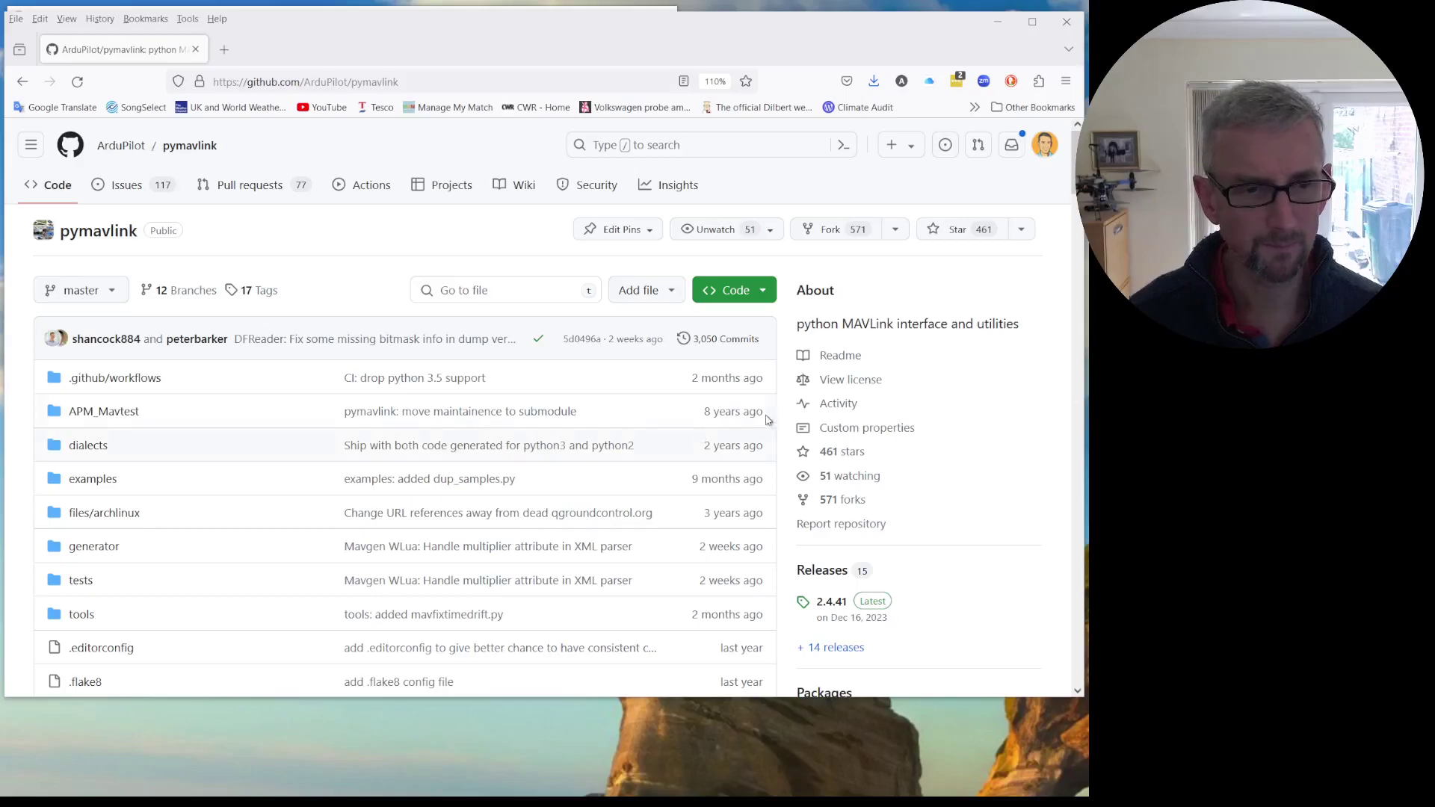
pyautogui.click(81, 615)
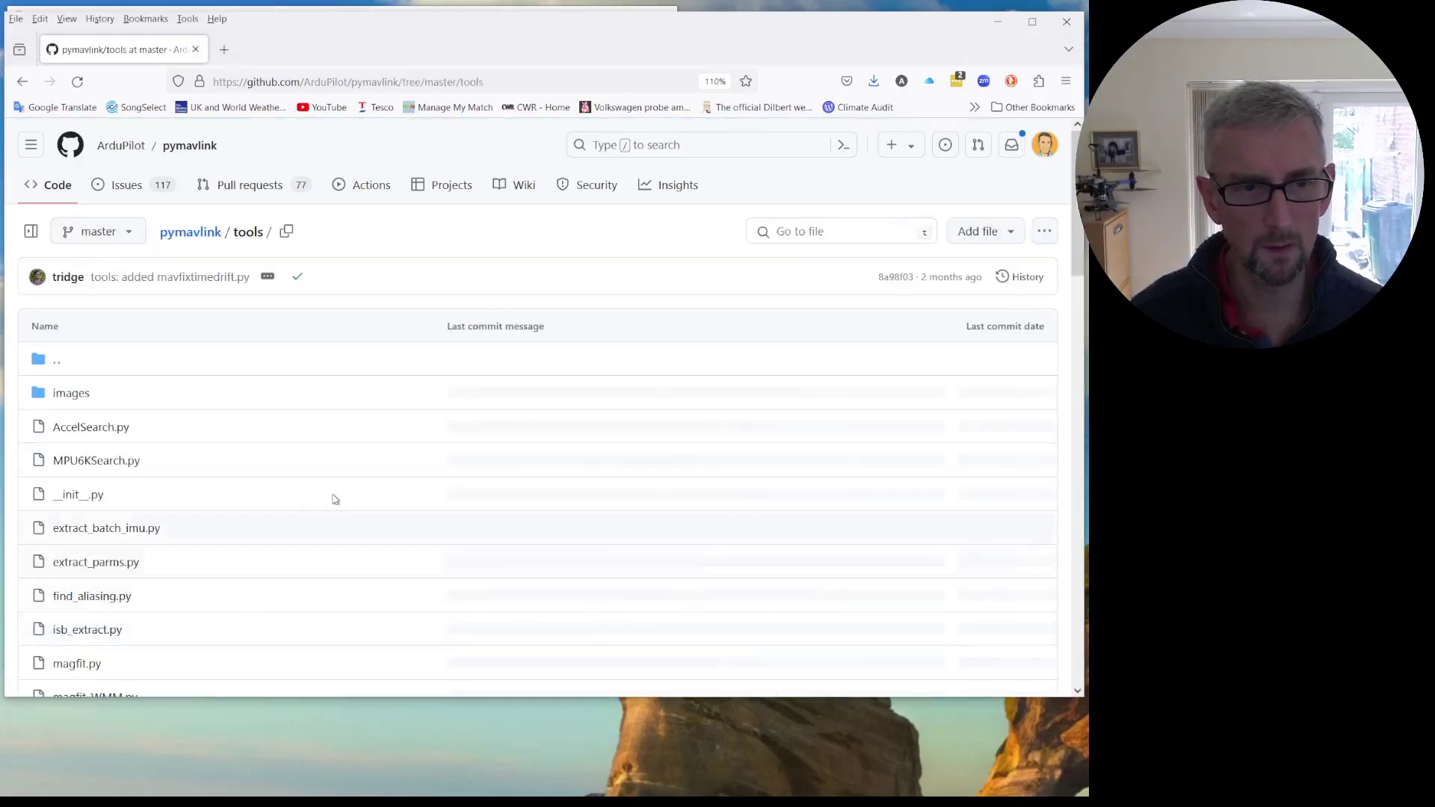
pyautogui.scroll(-7, 433, 461)
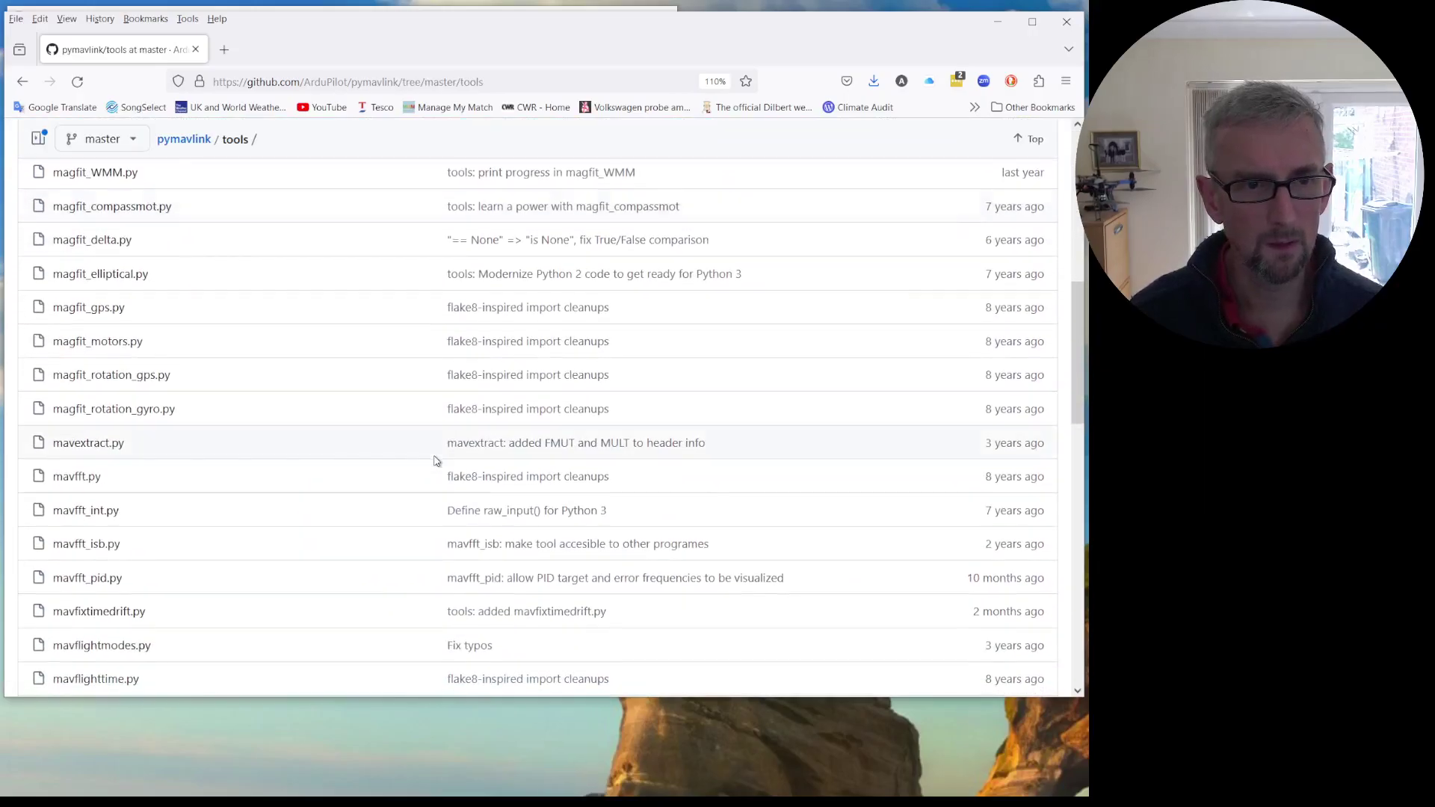
pyautogui.scroll(-2, 247, 490)
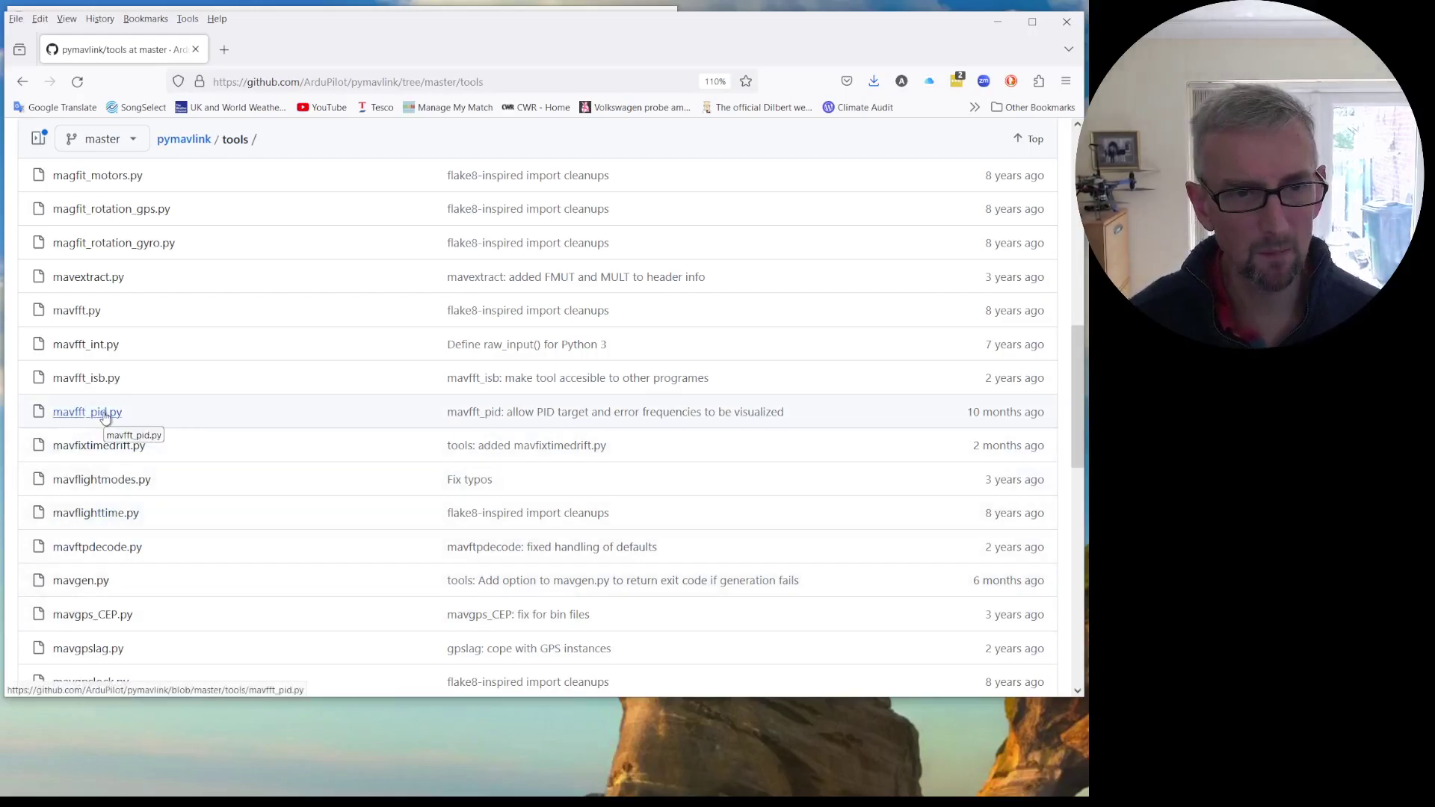
pyautogui.click(104, 415)
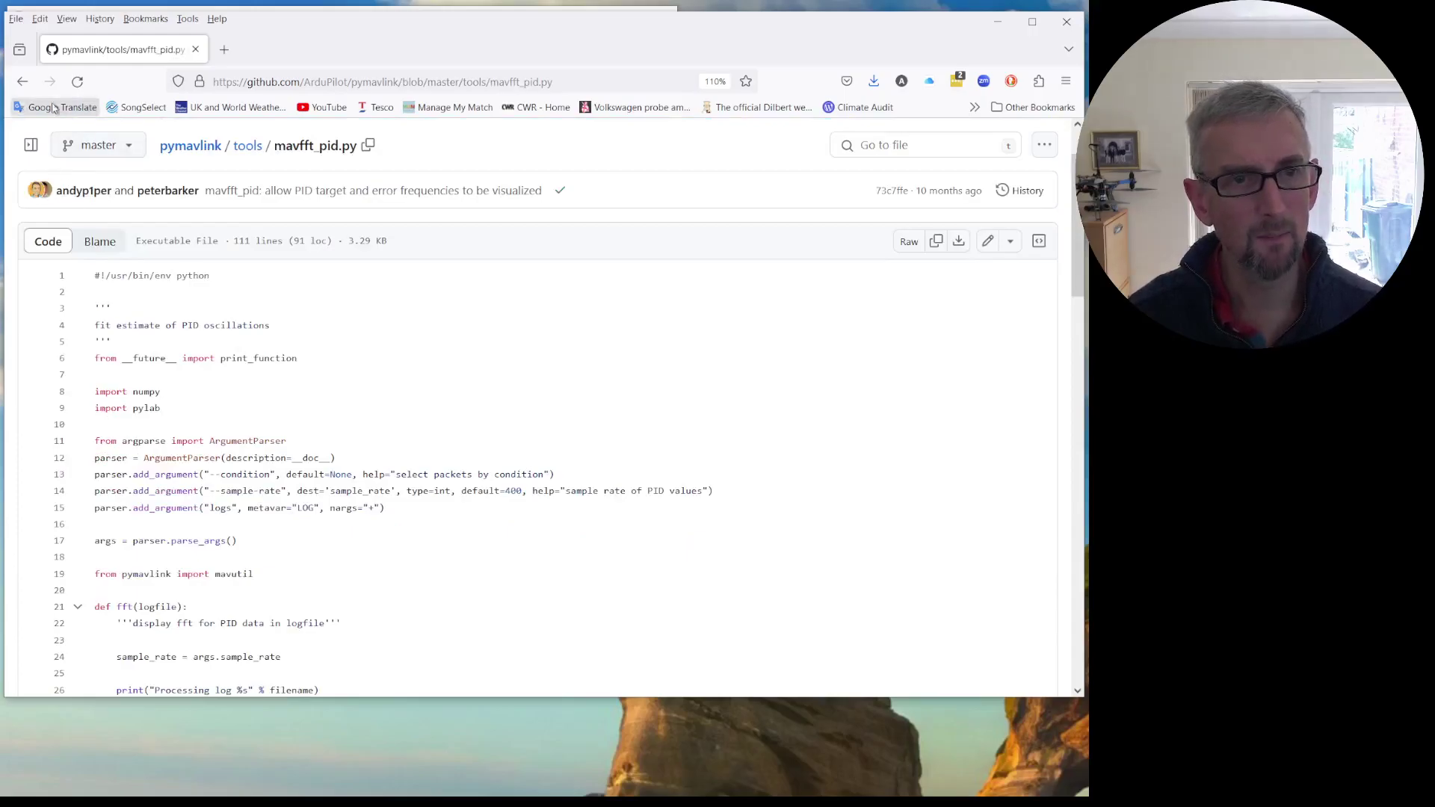
pyautogui.click(23, 83)
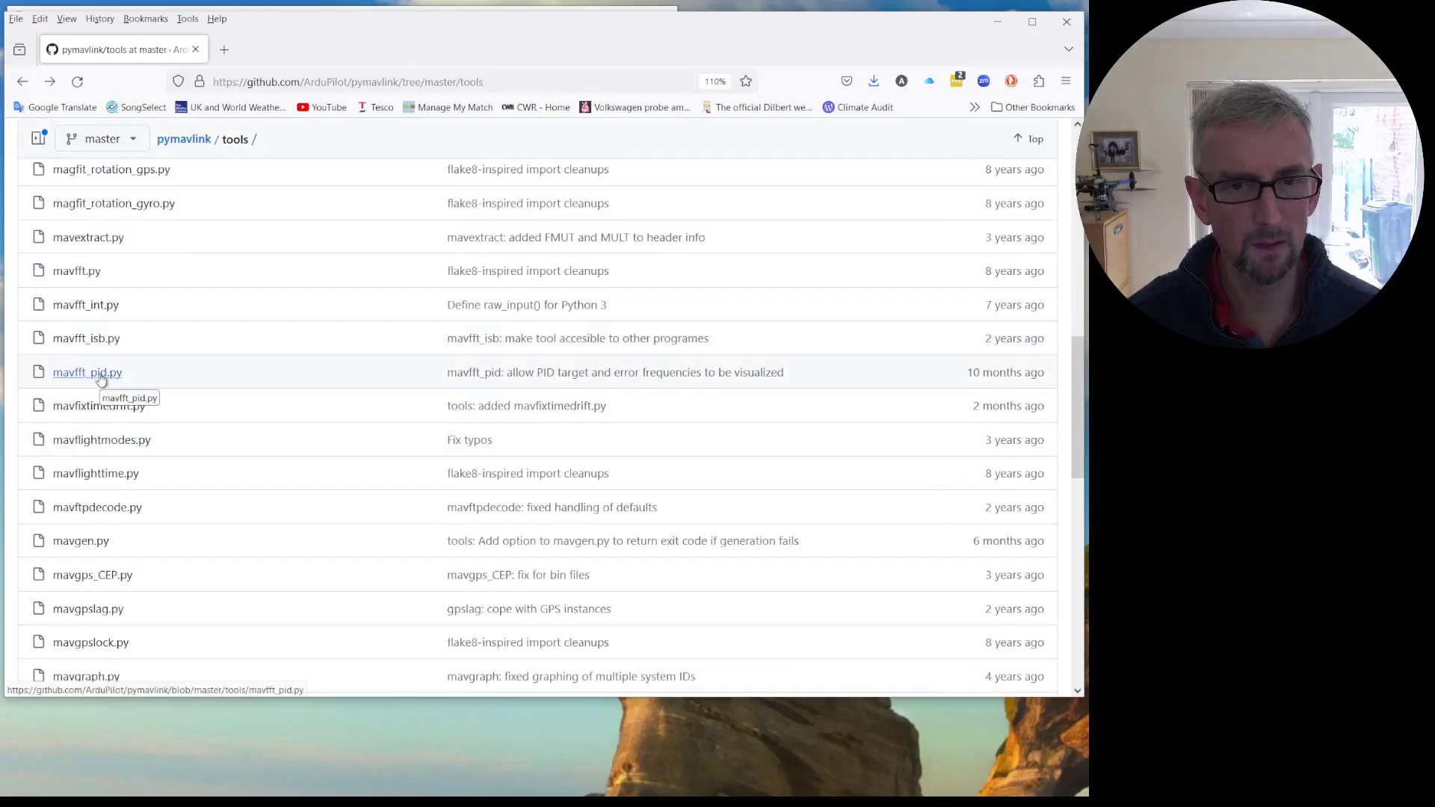
# - Minimize the browser and bring the Figure 2 pitch PID FFT plot forward
pyautogui.click(994, 27)
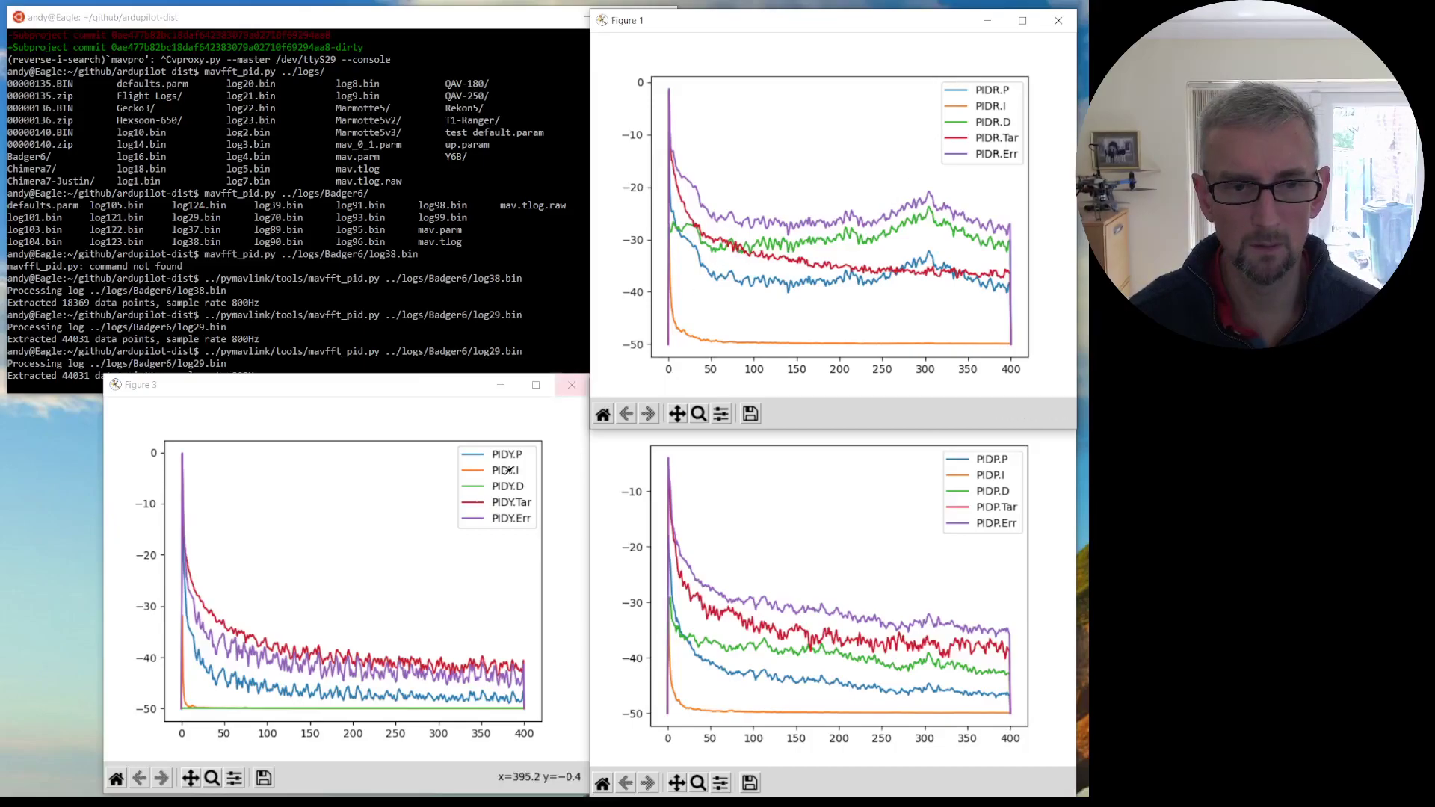
pyautogui.click(618, 604)
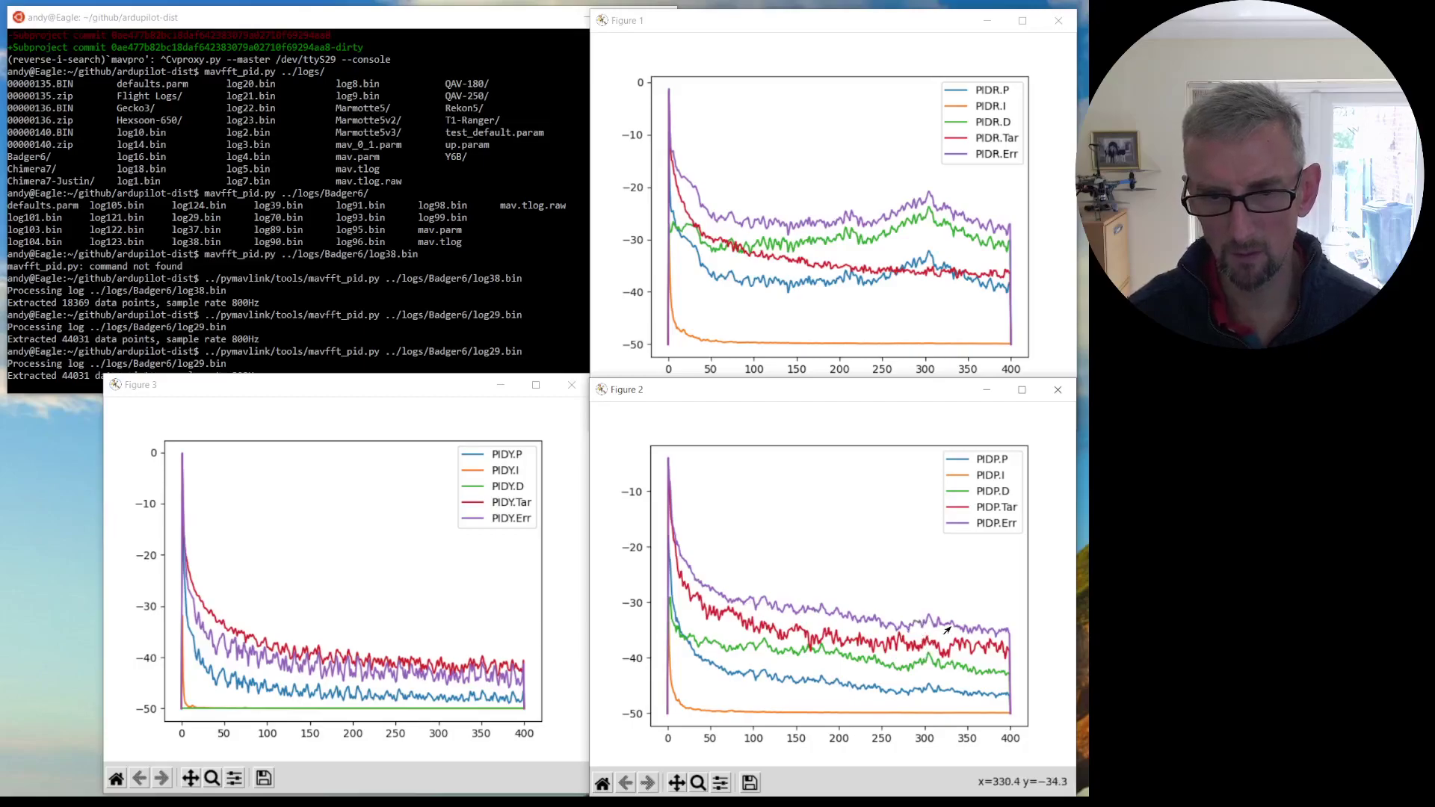
# - Bring the Figure 1 roll PID FFT plot to the front
pyautogui.click(804, 21)
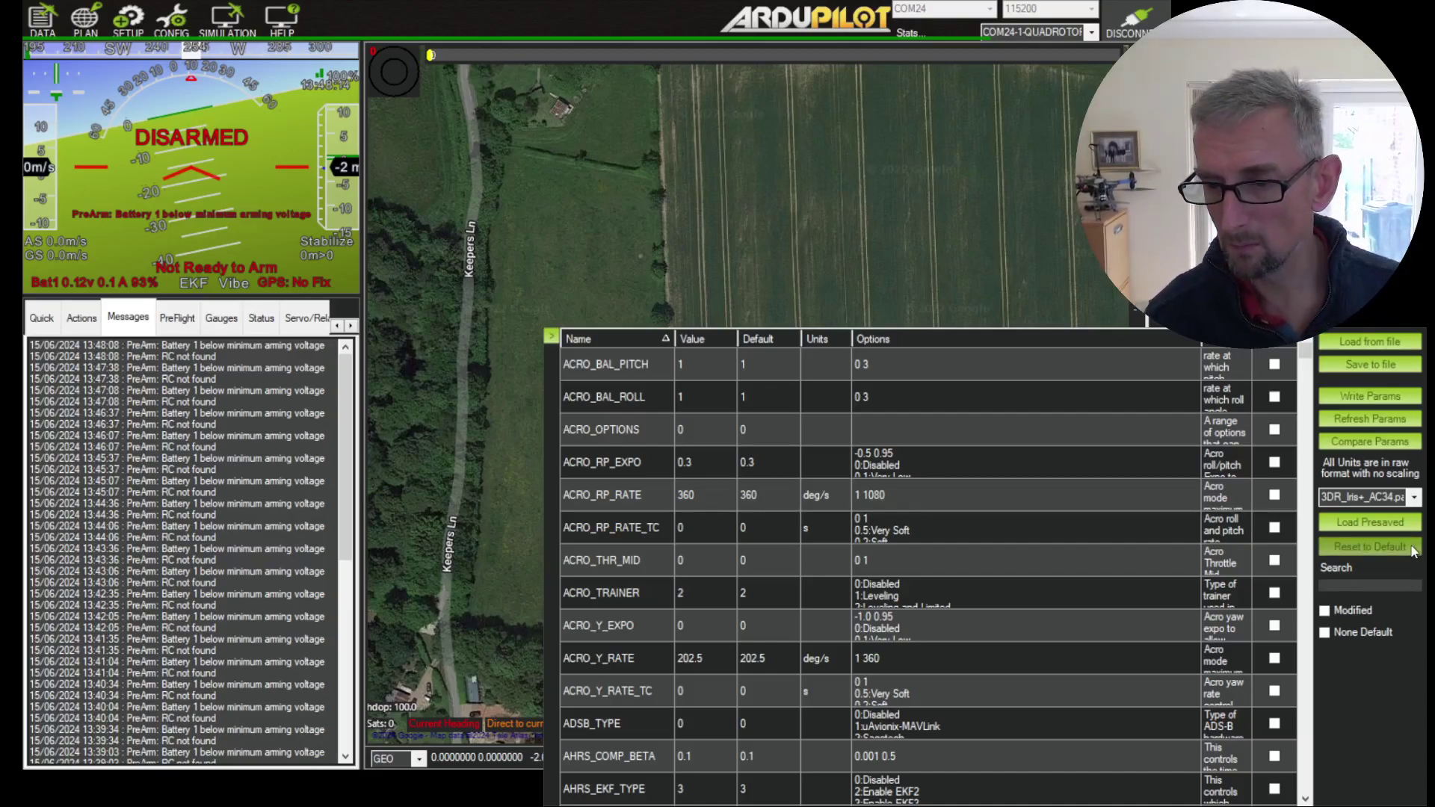
# - Search the Full Parameter List for ATC_RAT_RLL
pyautogui.write('ATC_')
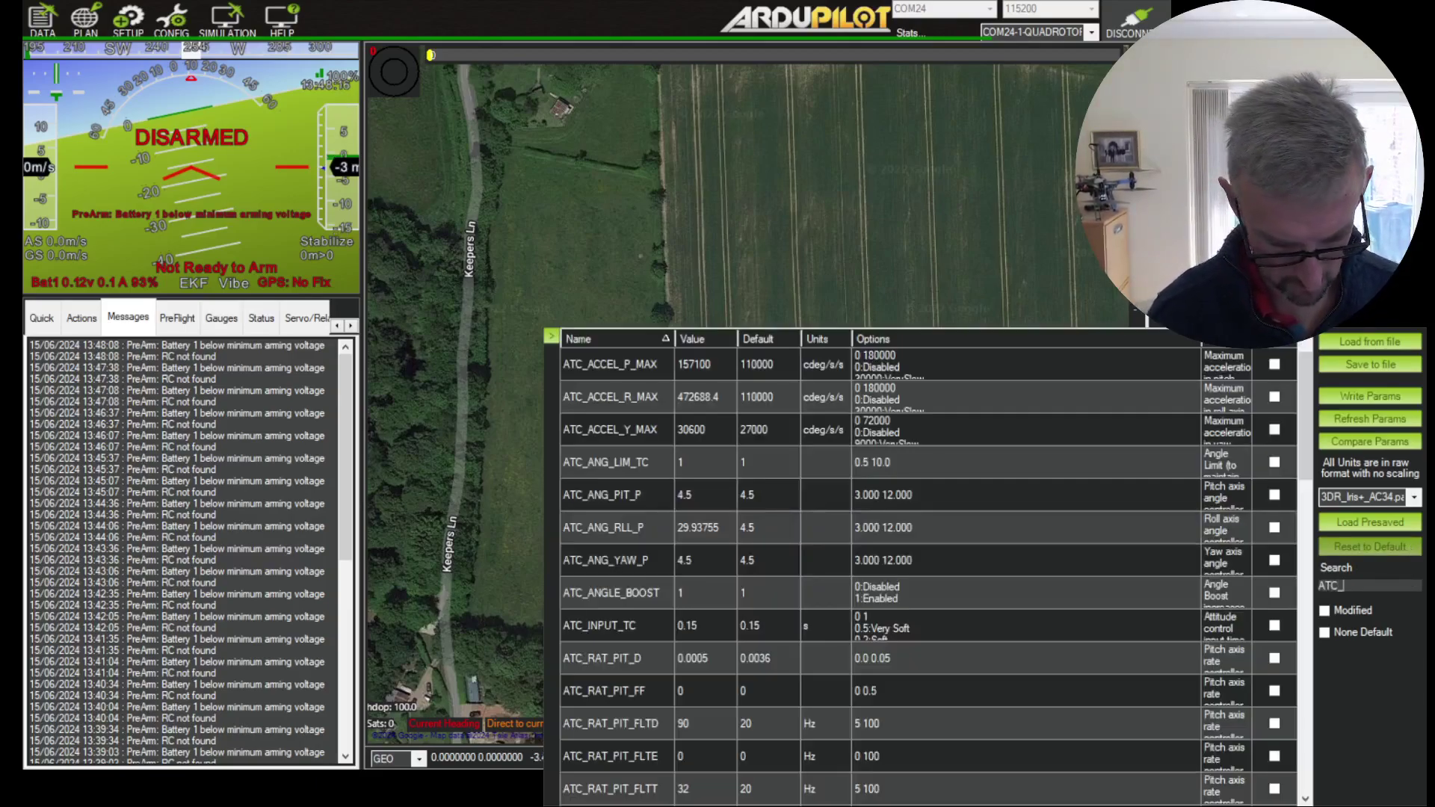
pyautogui.write('RAT_RLL')
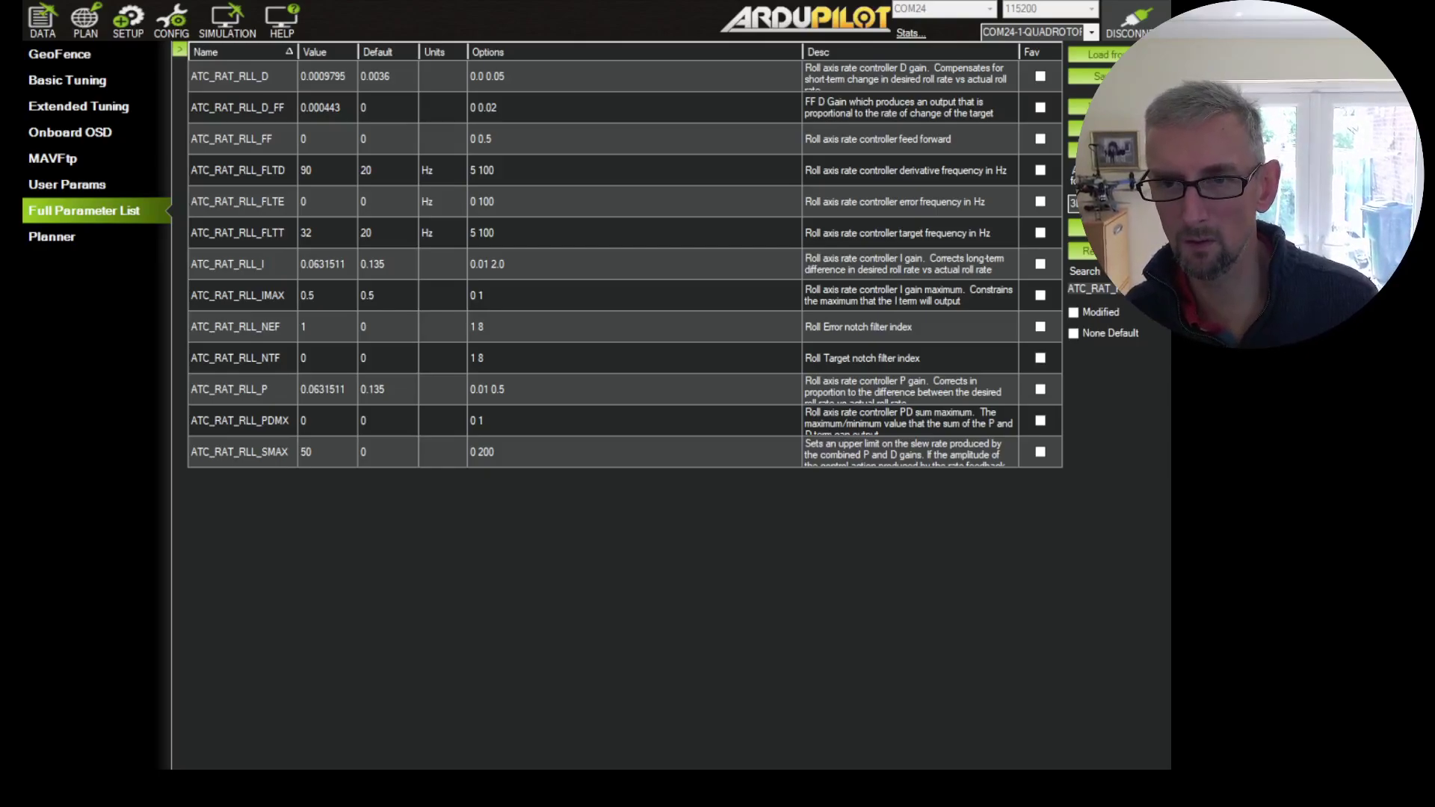
# - Check that ATC_RAT_RLL_NEF reads 1, then select the search text to replace it
pyautogui.click(334, 329)
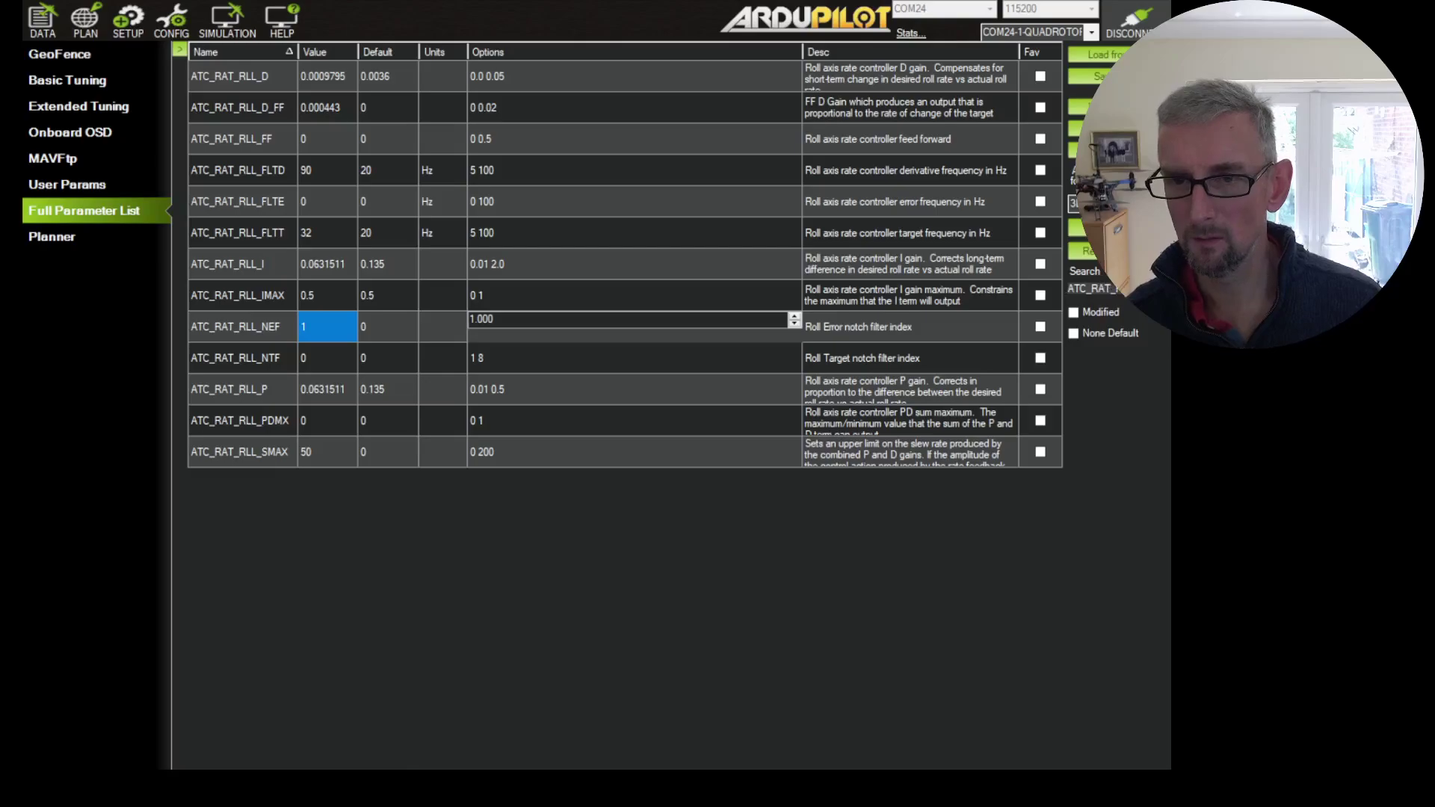
pyautogui.doubleClick(1091, 288)
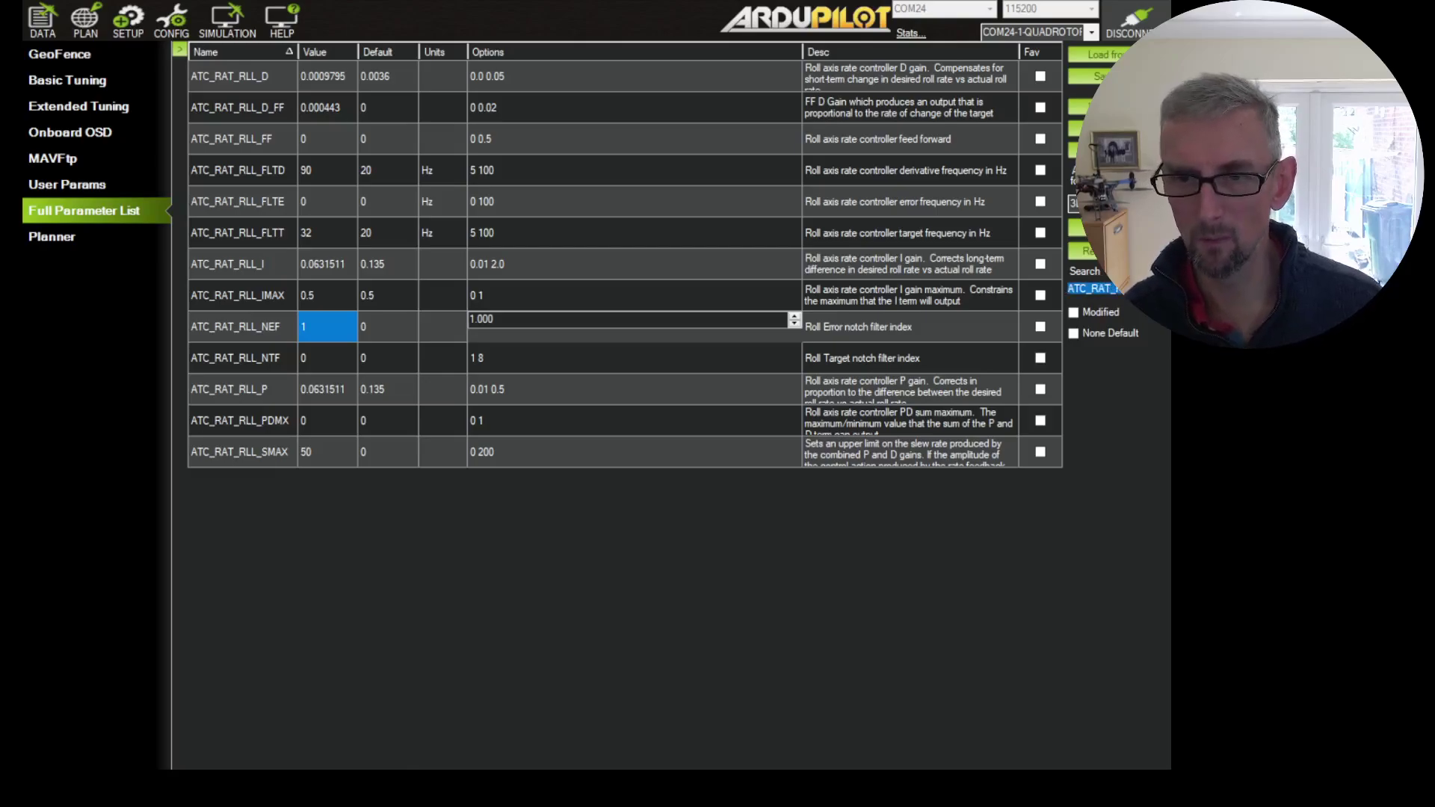
# - Search FILT1, then FILT2_, then FILT3, confirming FILT3_TYPE is 0 (disabled)
pyautogui.write('FILT')
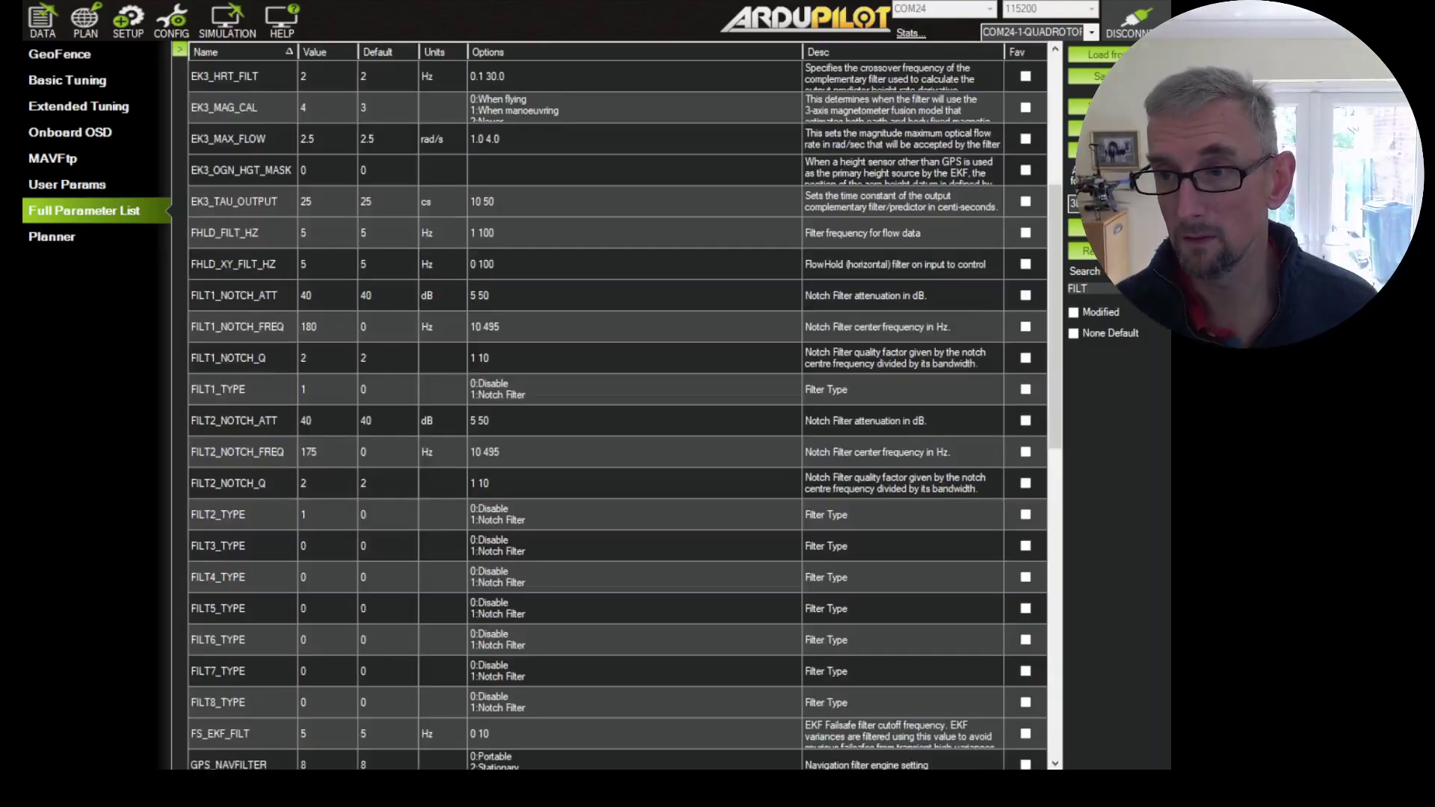
pyautogui.write('1')
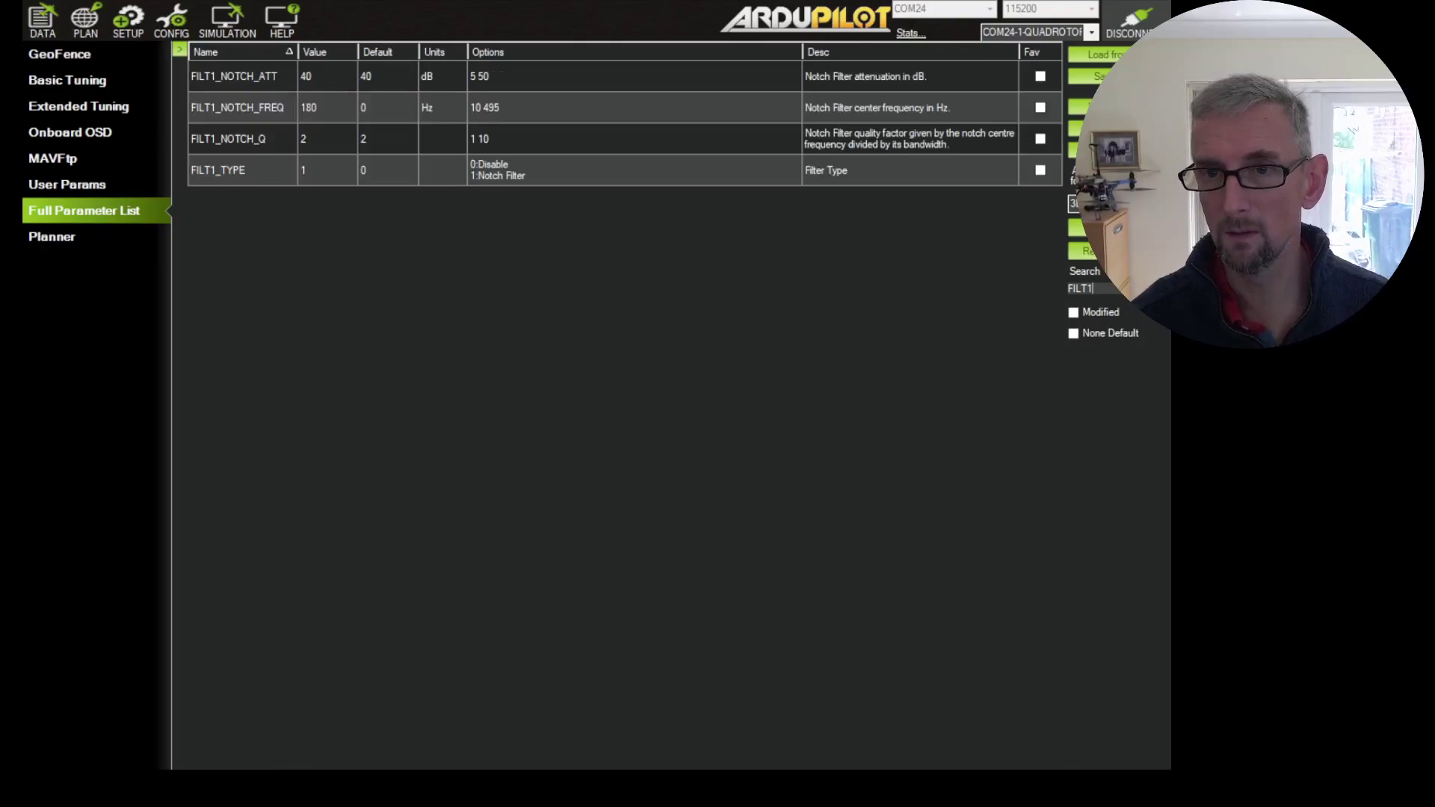
pyautogui.press('BackSpace')
pyautogui.write('_EN')
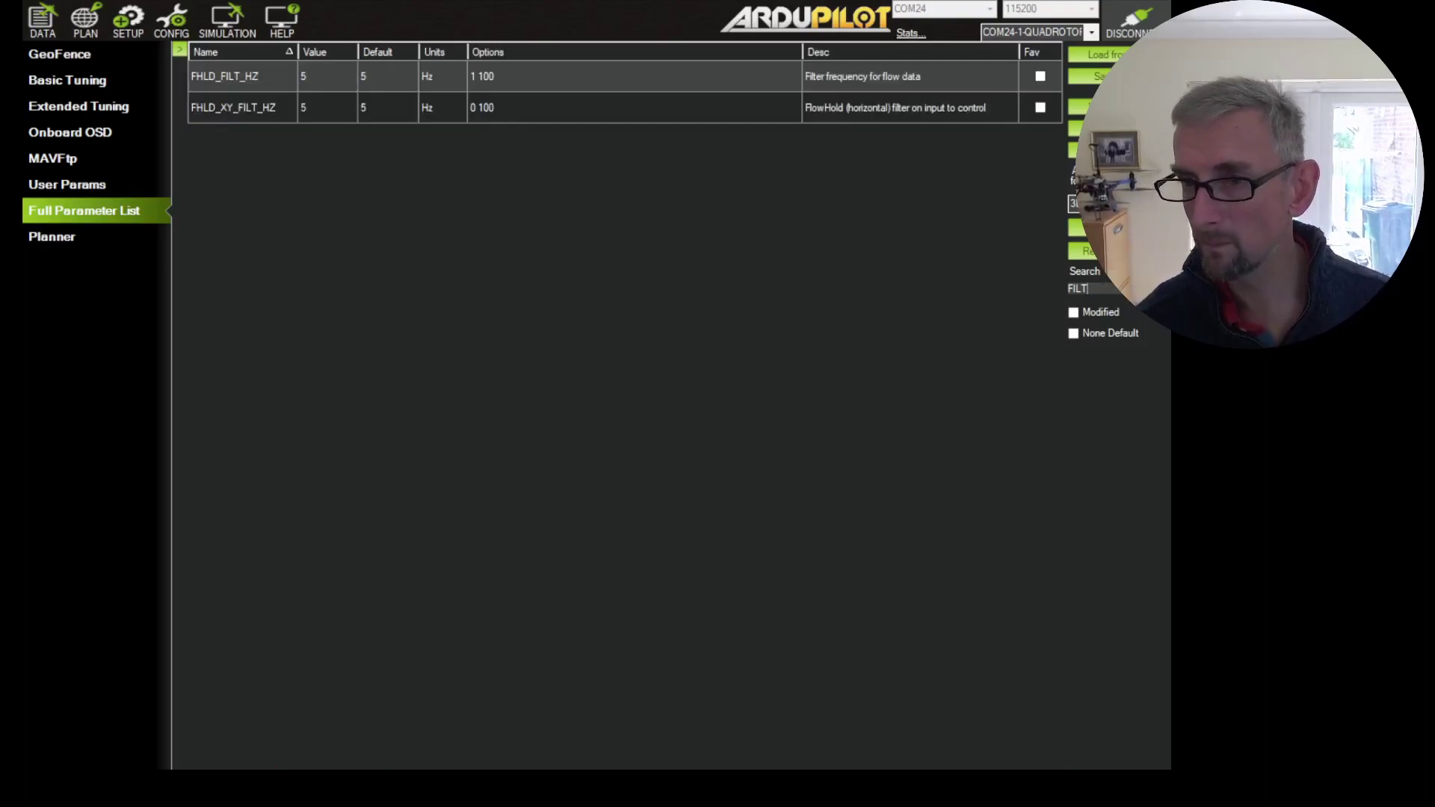
pyautogui.press('BackSpace')
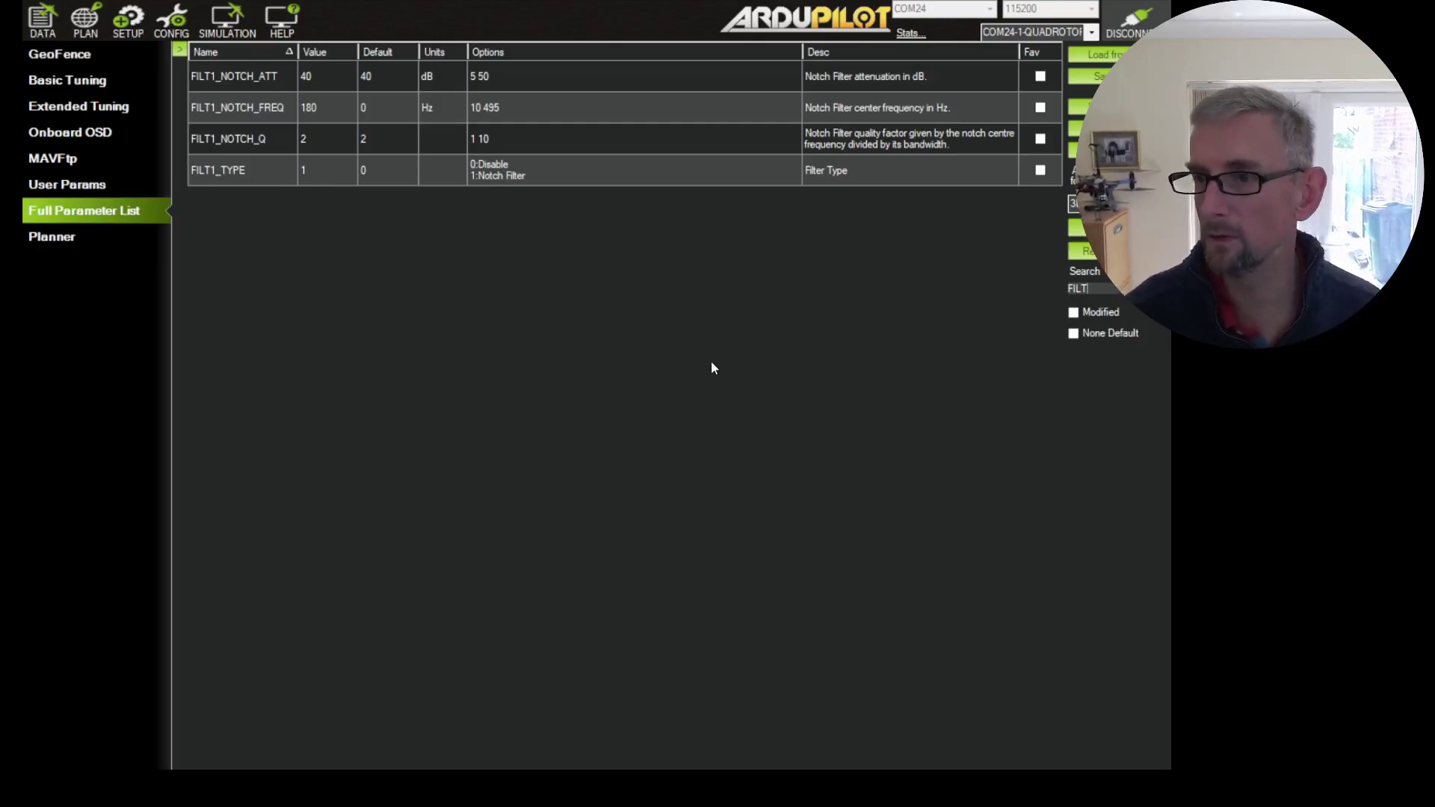
pyautogui.write('2_')
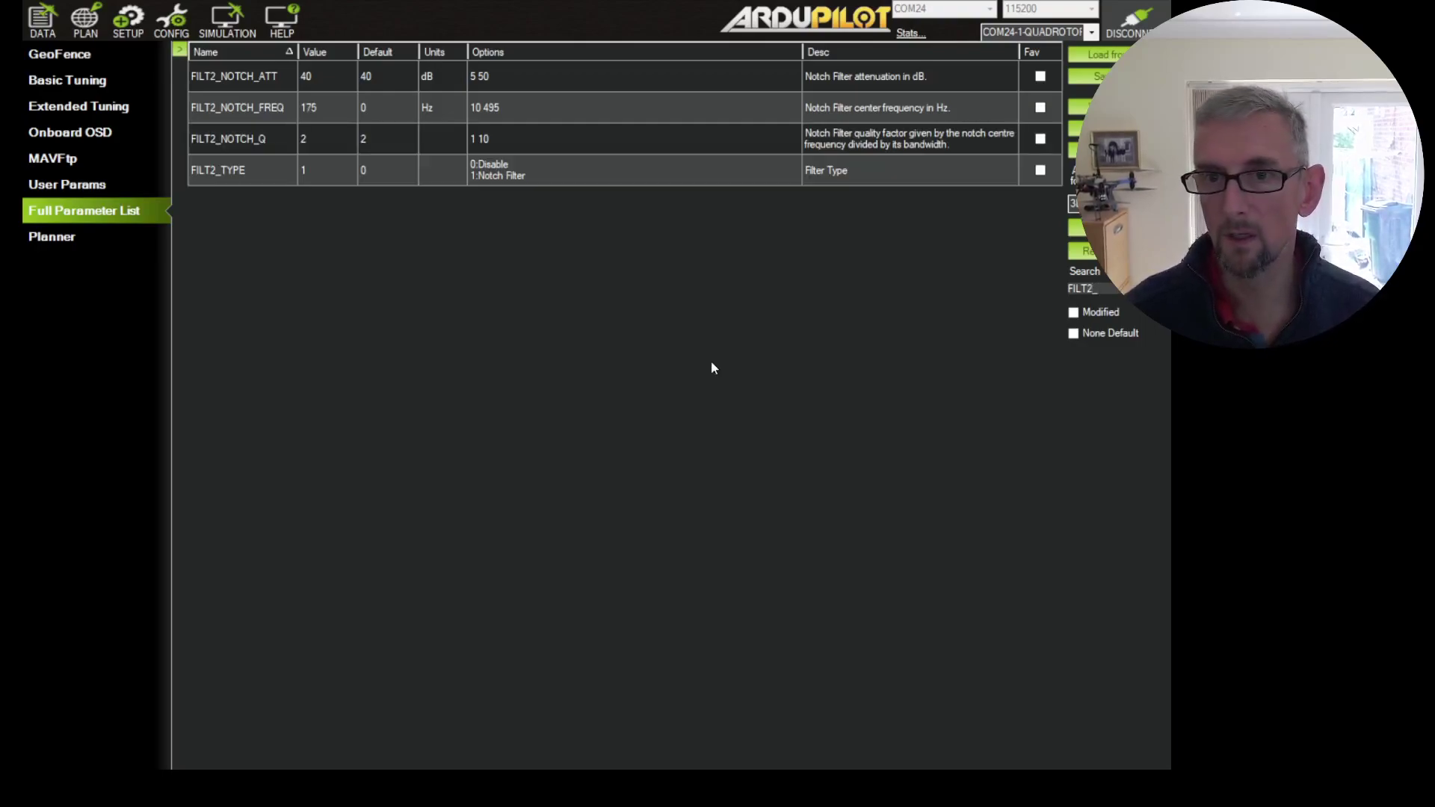
pyautogui.press('BackSpace')
pyautogui.press('BackSpace')
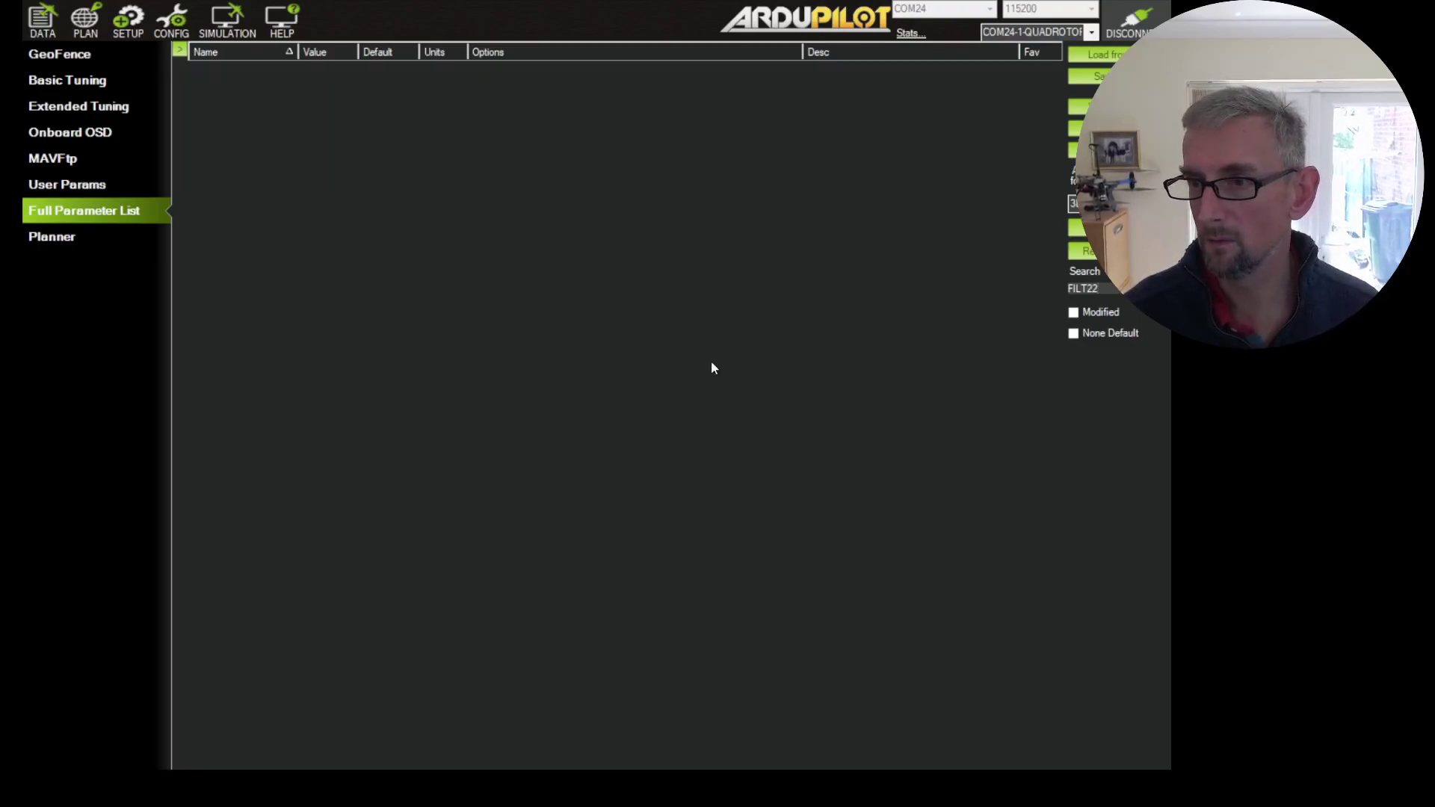
pyautogui.write('3')
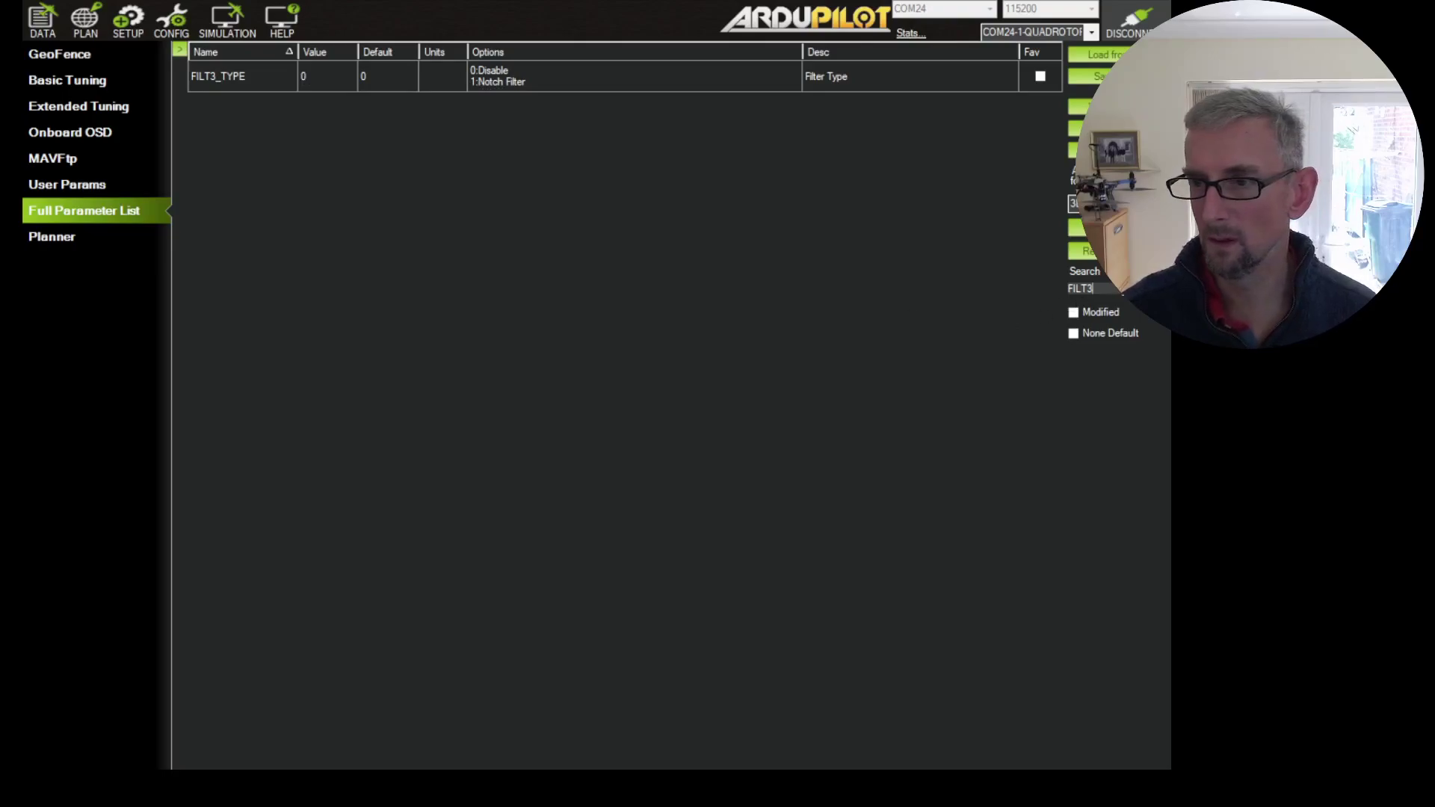
# - Change the search from FILT3 to FILT1 to show its 180 Hz, 40 dB, Q 2 notch
pyautogui.press('BackSpace')
pyautogui.write('1')
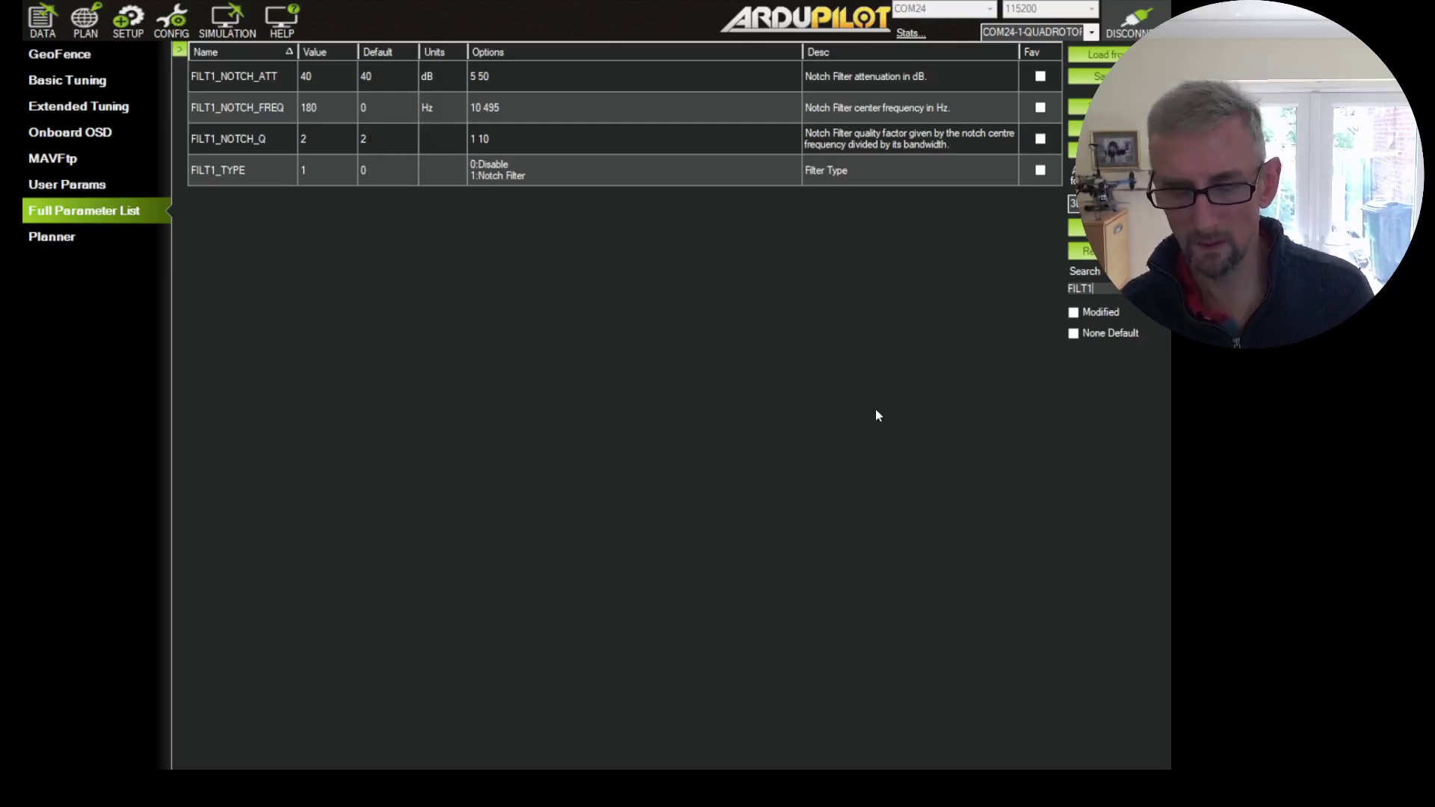
# - Switch the search to FILT2 to view its 175 Hz notch, then back to FILT1
pyautogui.press('BackSpace')
pyautogui.write('2')
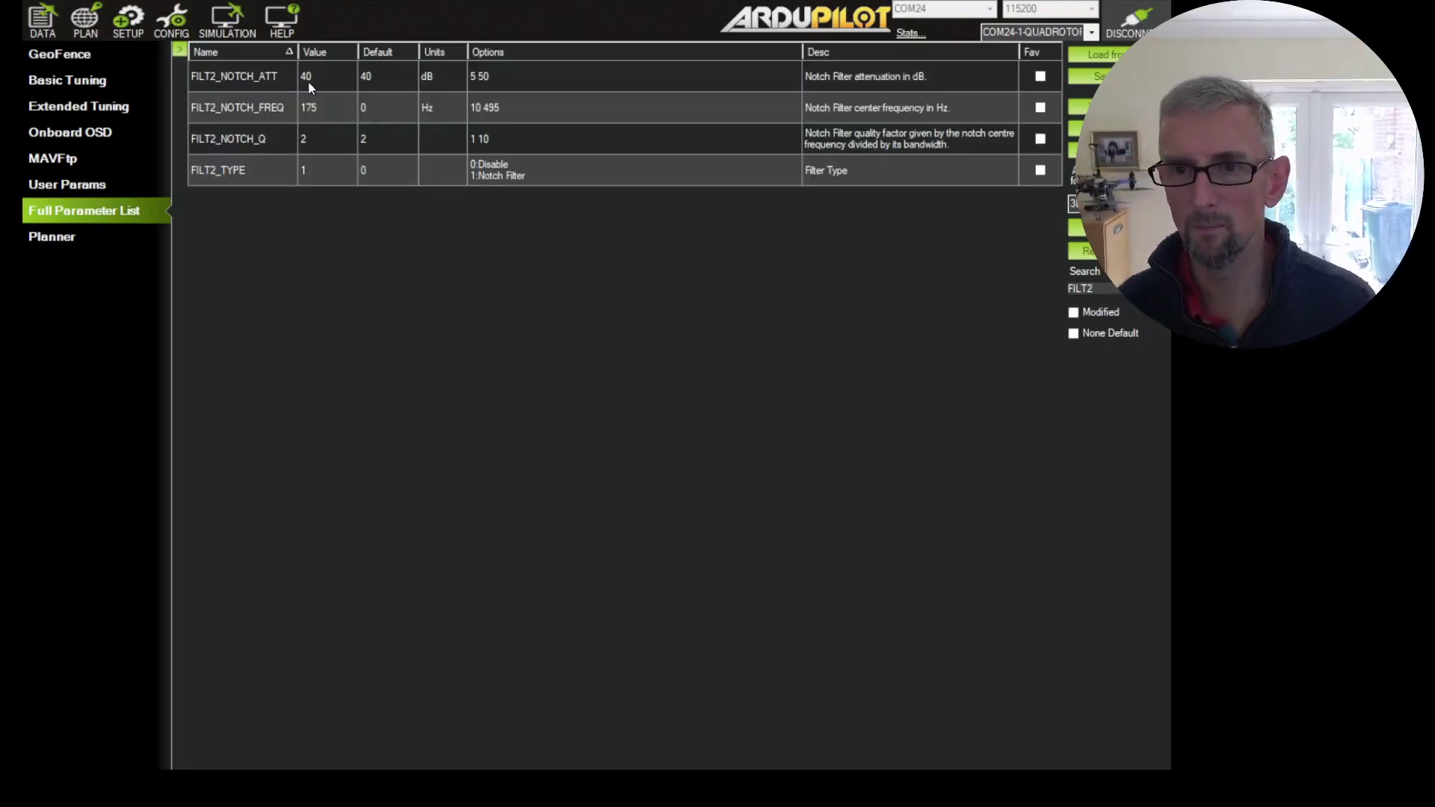
pyautogui.press('BackSpace')
pyautogui.write('1')
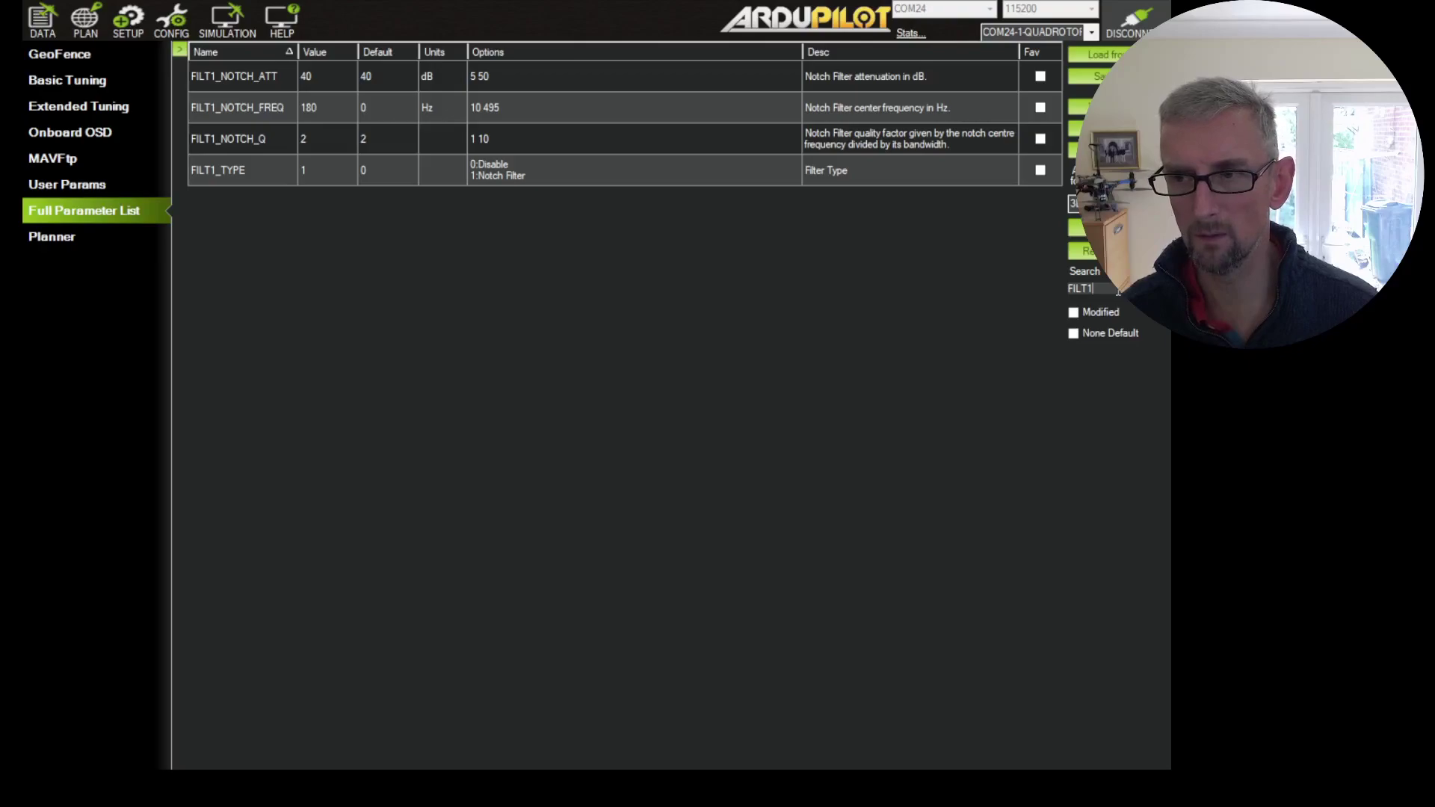
# - Search _NEF to see PIT_NEF 2, RLL_NEF 1, YAW_NEF 0, then begin a FILT2 search
pyautogui.doubleClick(1119, 292)
pyautogui.write('_NET')
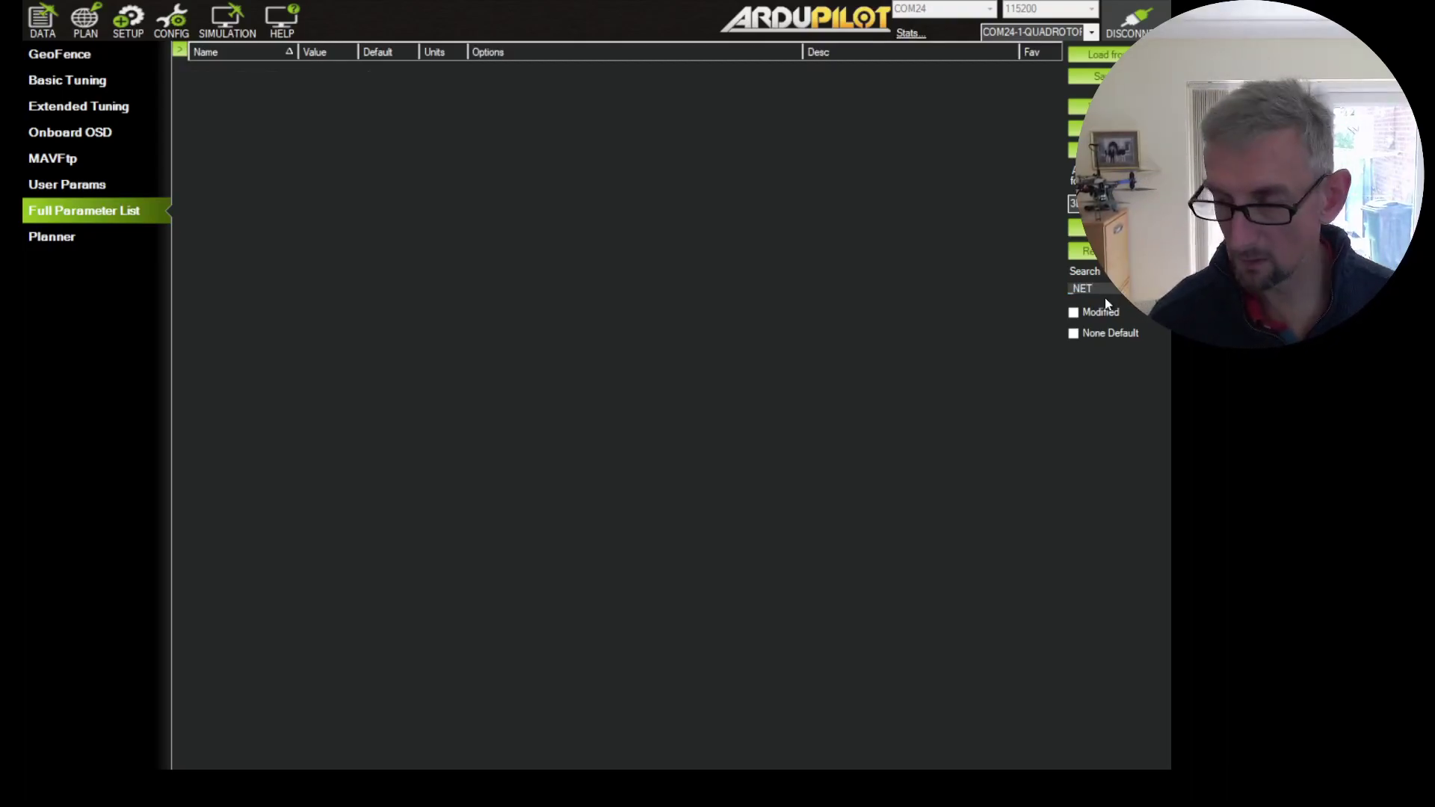
pyautogui.press('BackSpace')
pyautogui.write('F')
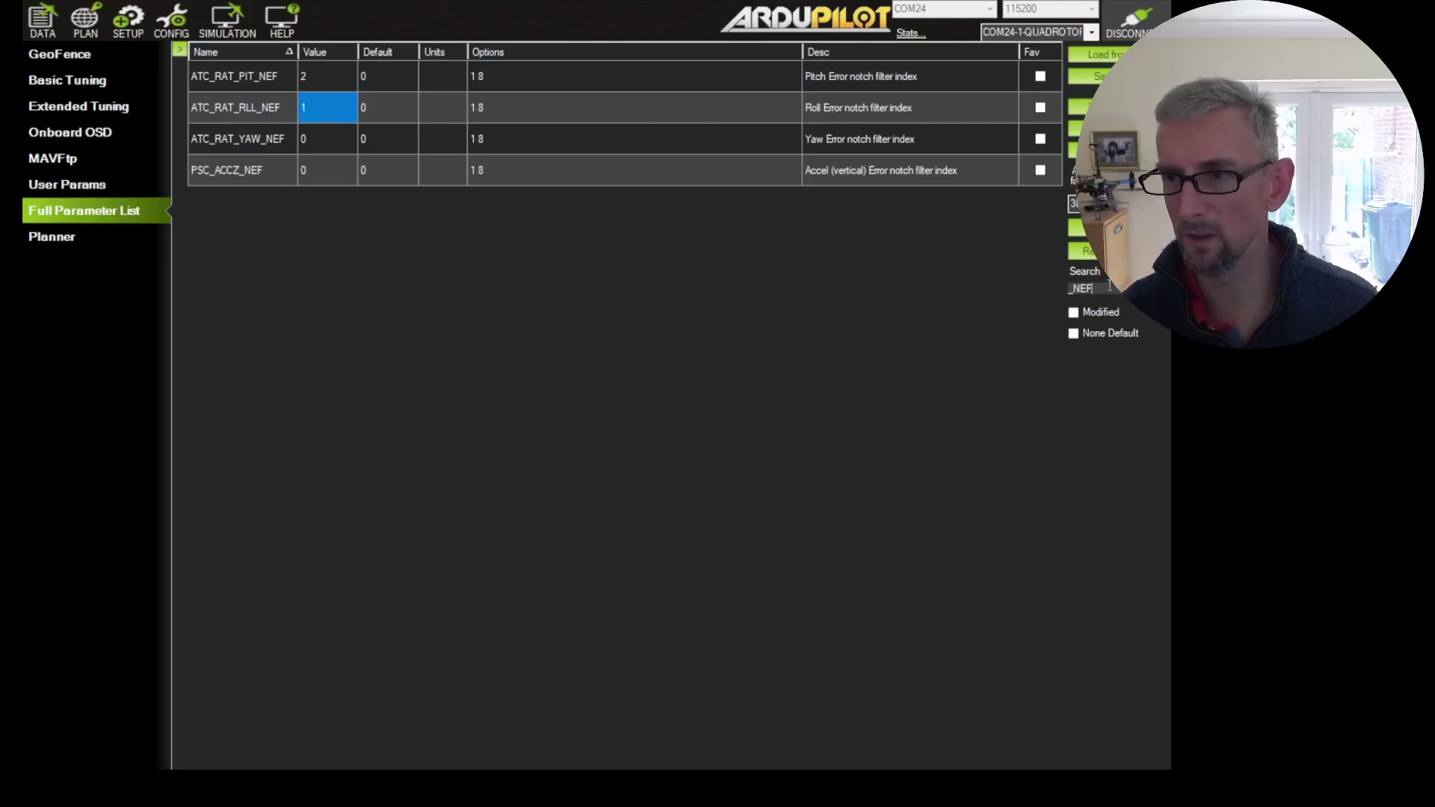
pyautogui.hotkey('ctrl', 'a')
pyautogui.write('FIU')
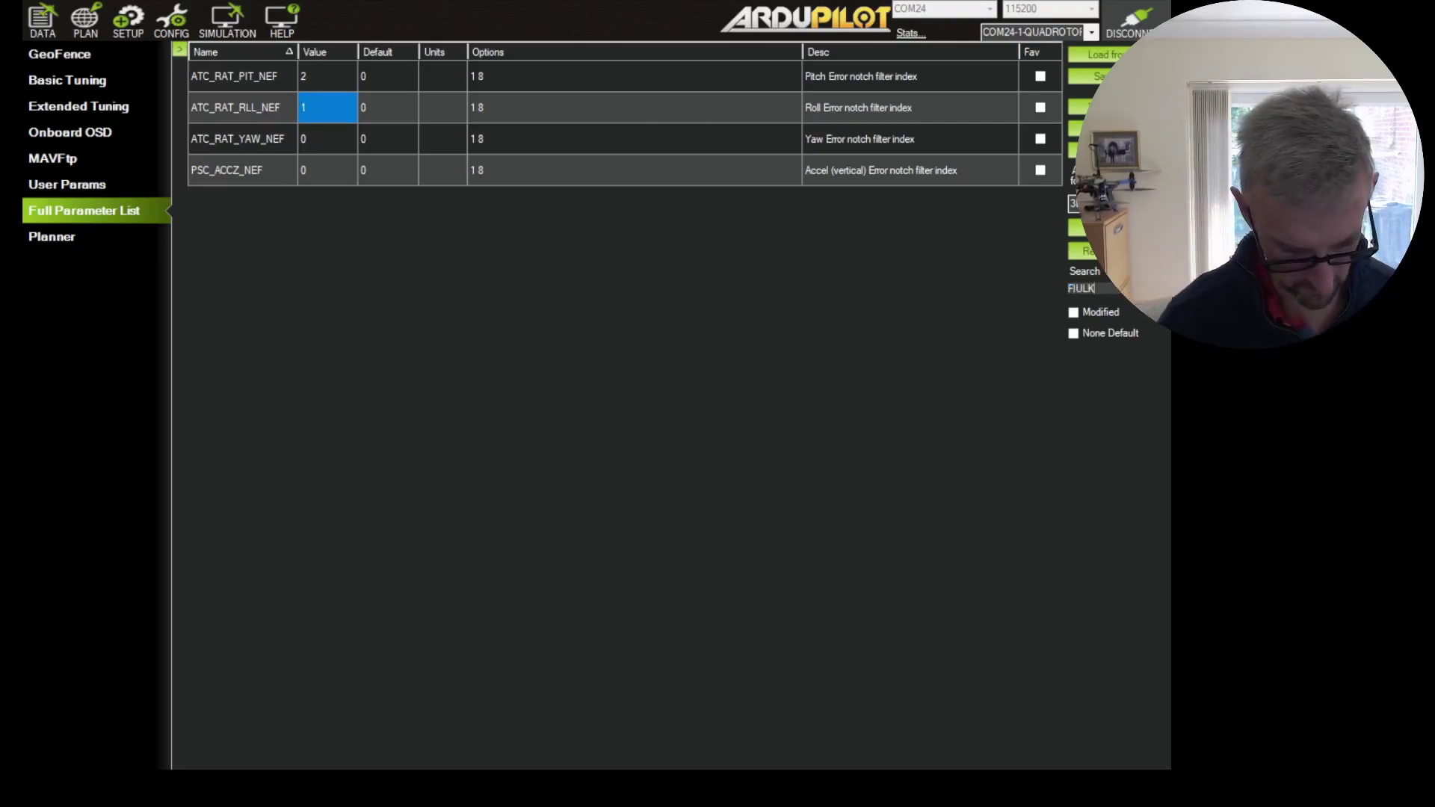
pyautogui.write('LT')
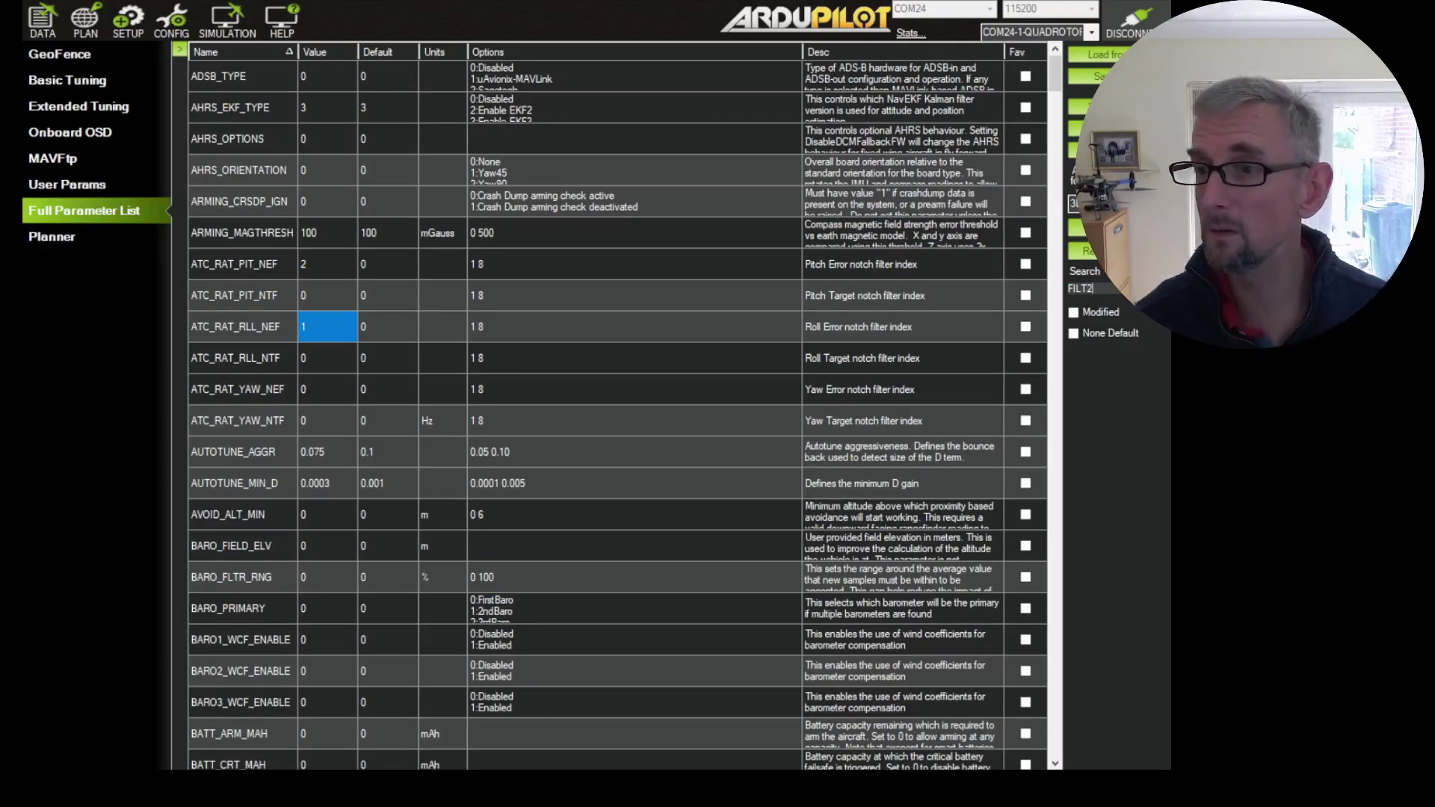
pyautogui.write('2')
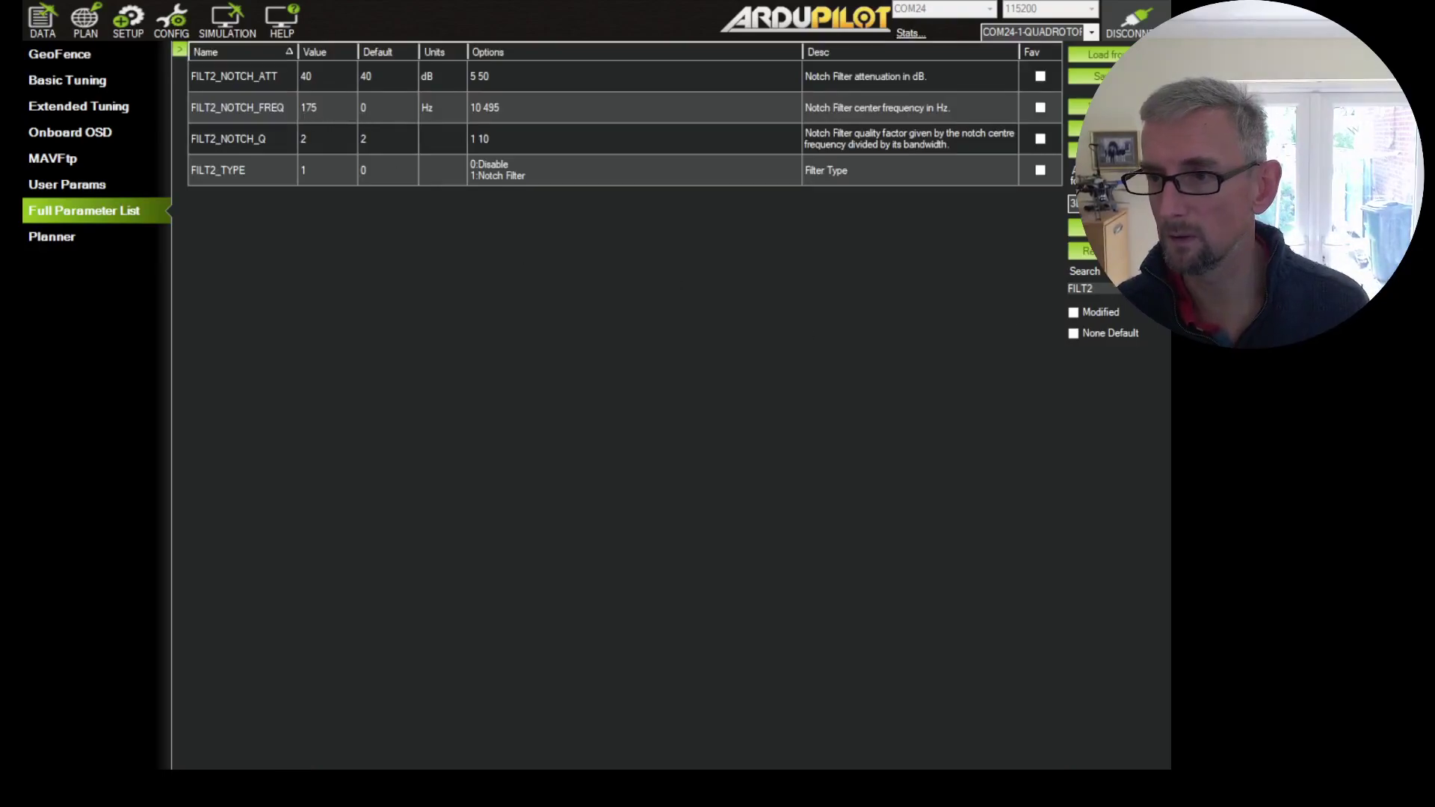
# - Select the FILT2 search text with the 175 Hz, 40 dB, Q 2 notch listed
pyautogui.hotkey('ctrl', 'a')
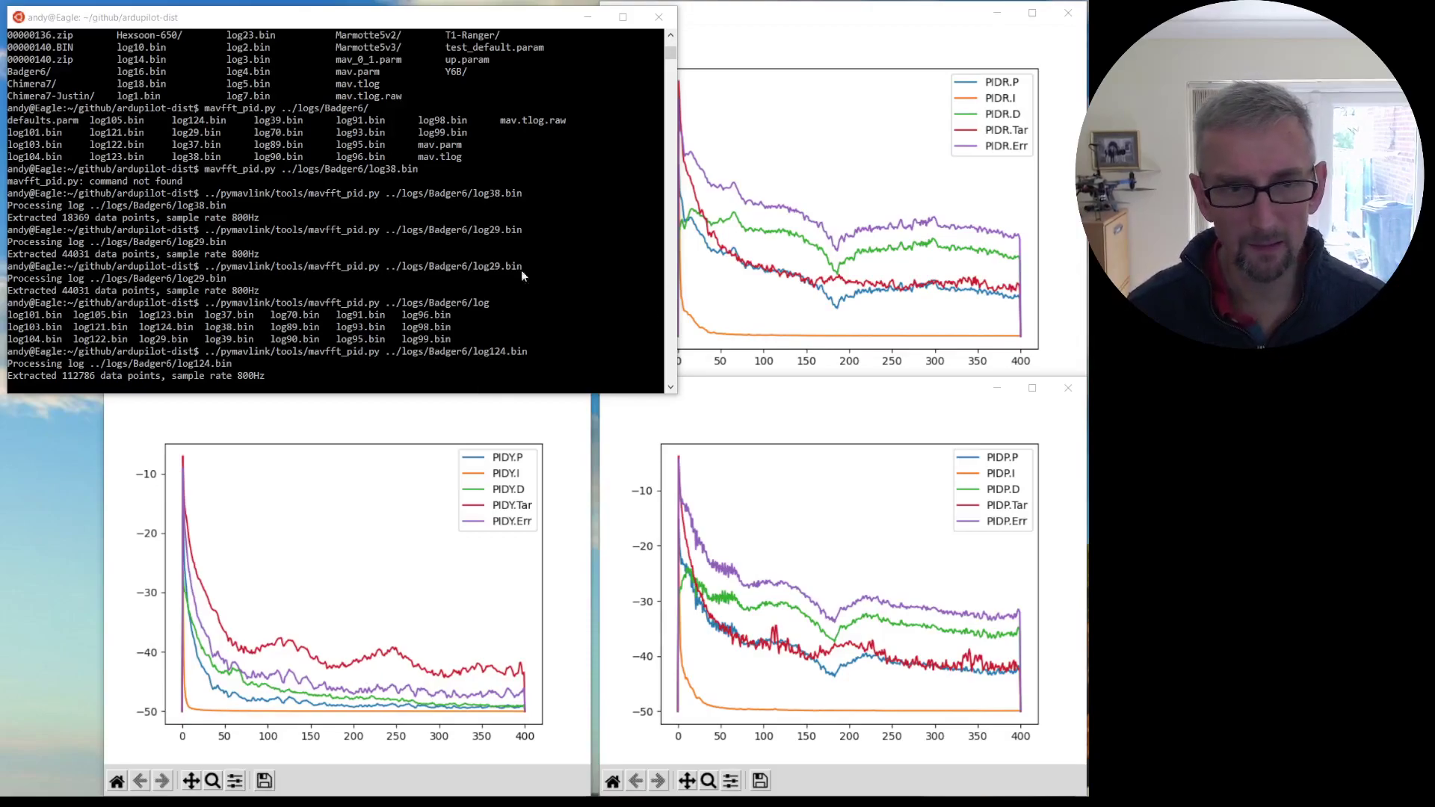
# - Raise the log124 yaw (Figure 3) and roll (Figure 1) PID FFT plots above the terminal
pyautogui.click(347, 423)
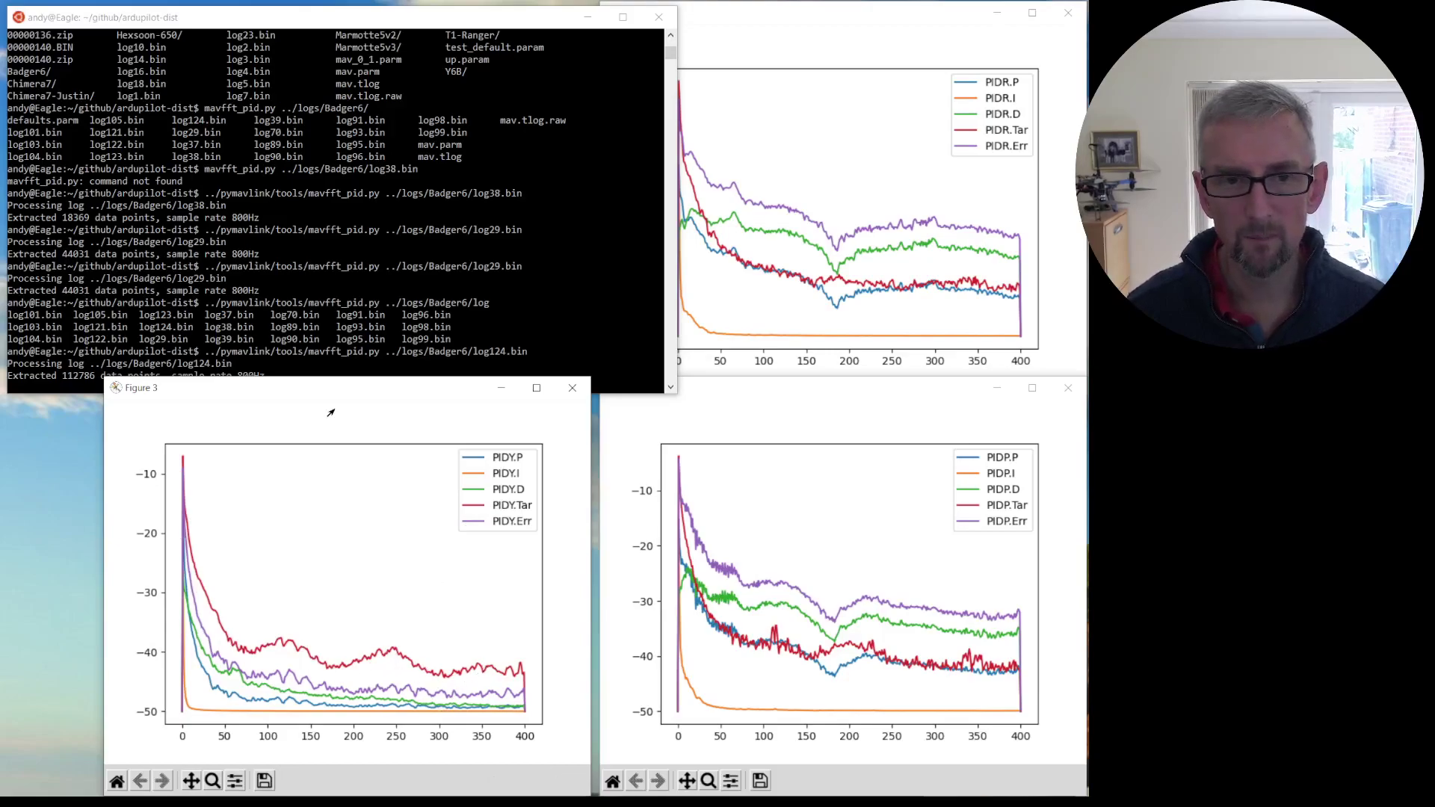
pyautogui.click(849, 9)
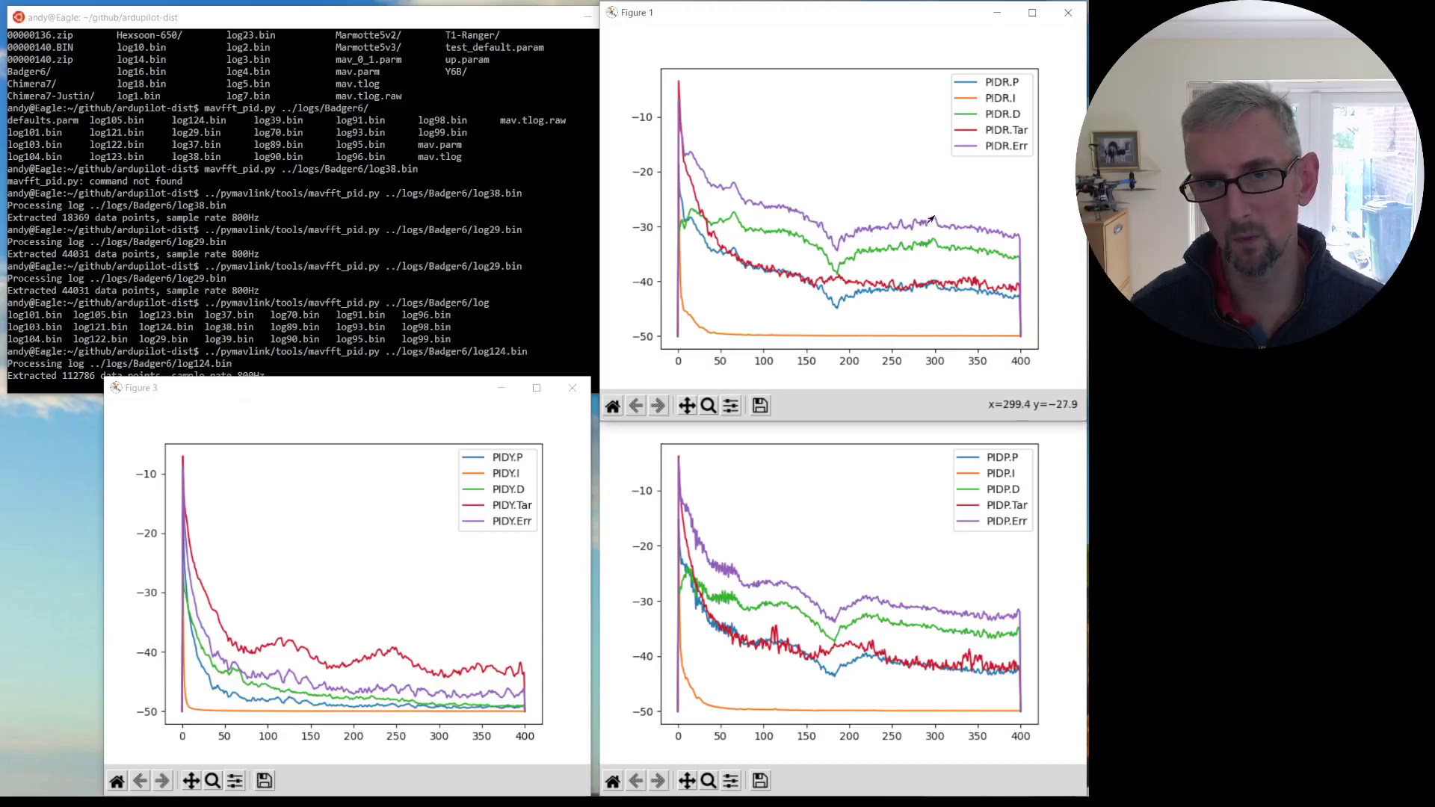
# - Raise the log124 pitch PID FFT plot (Figure 2) beside the roll and yaw plots
pyautogui.click(865, 438)
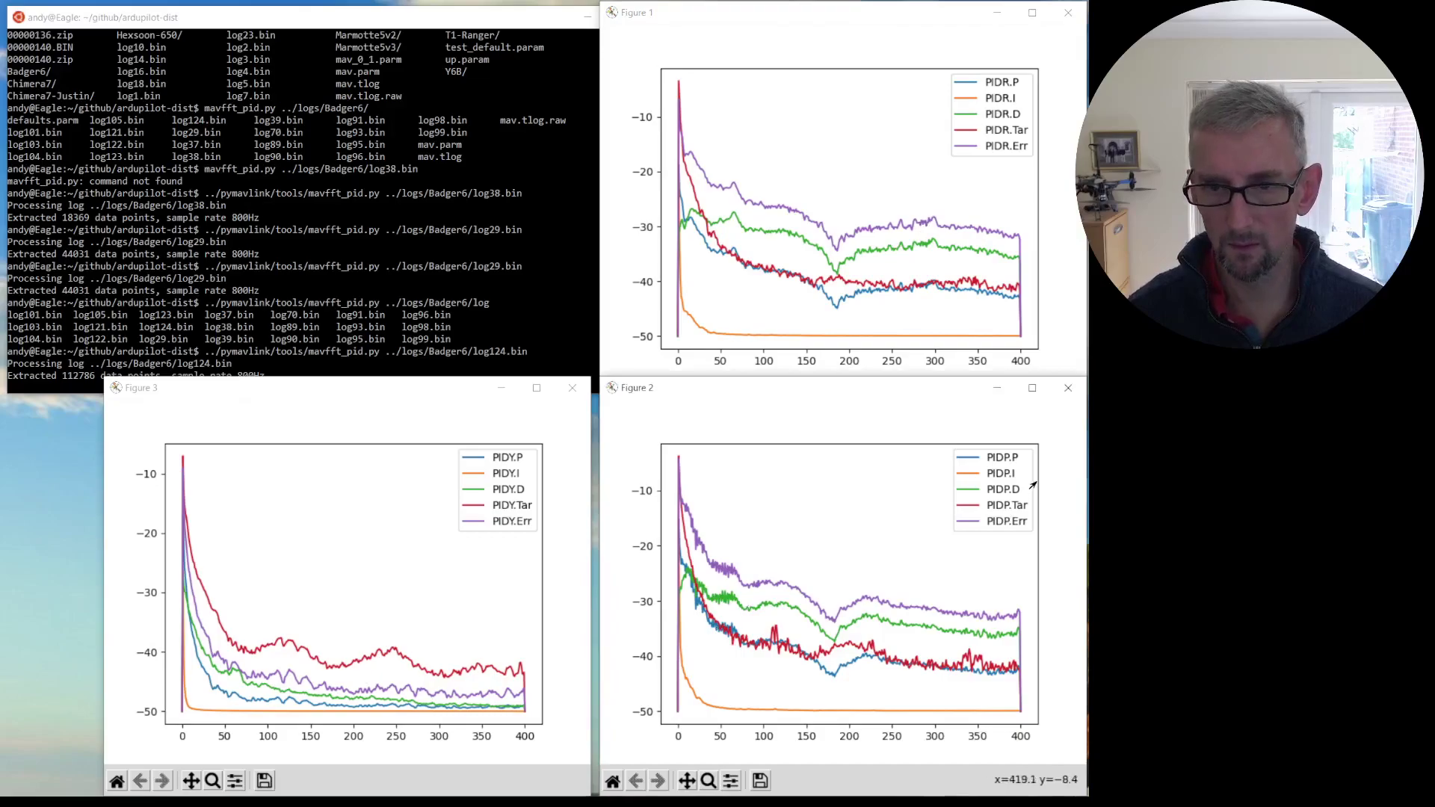